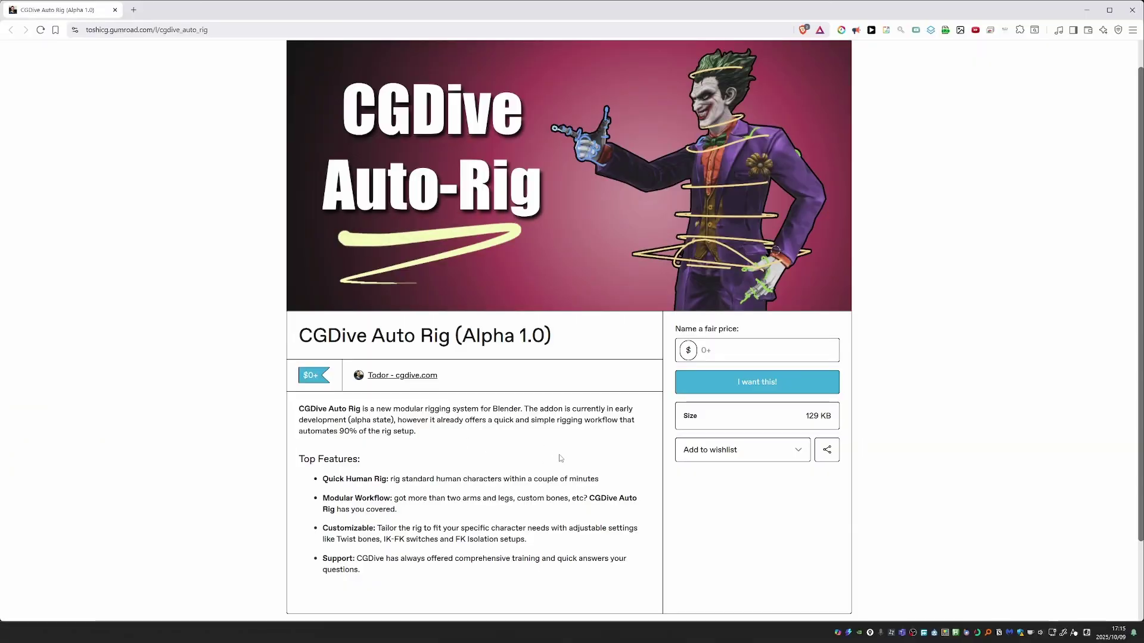
Buy the CGDive Auto Rig (Alpha 1.0) on Gumroad for a $10 fair price.
{"action": "left_click", "coordinate": [739, 350]}
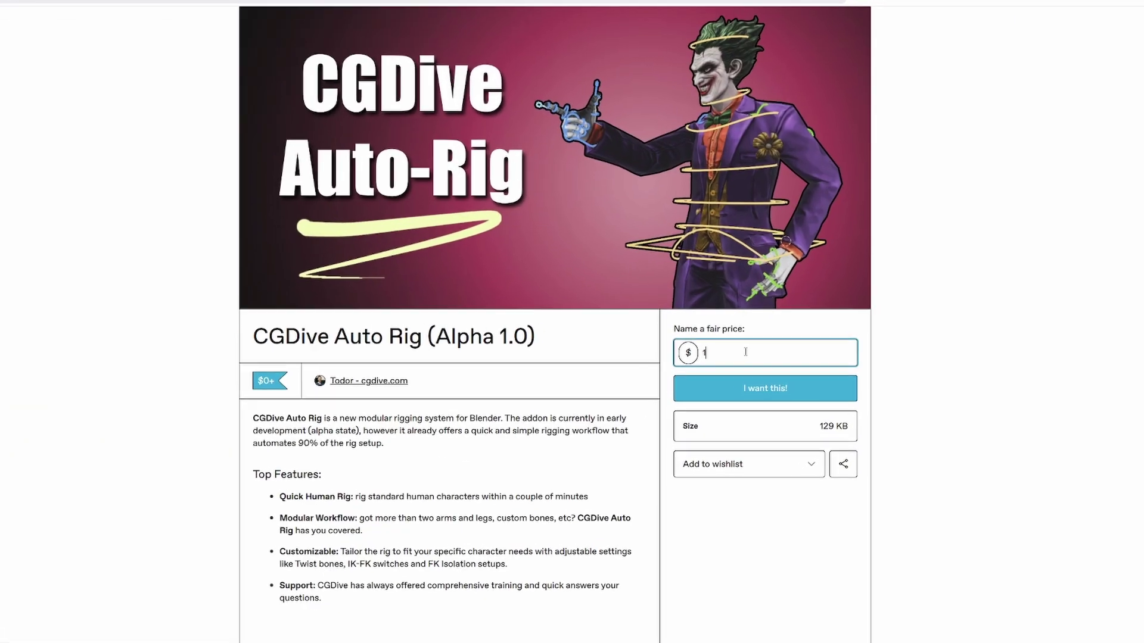
{"action": "type", "text": "10"}
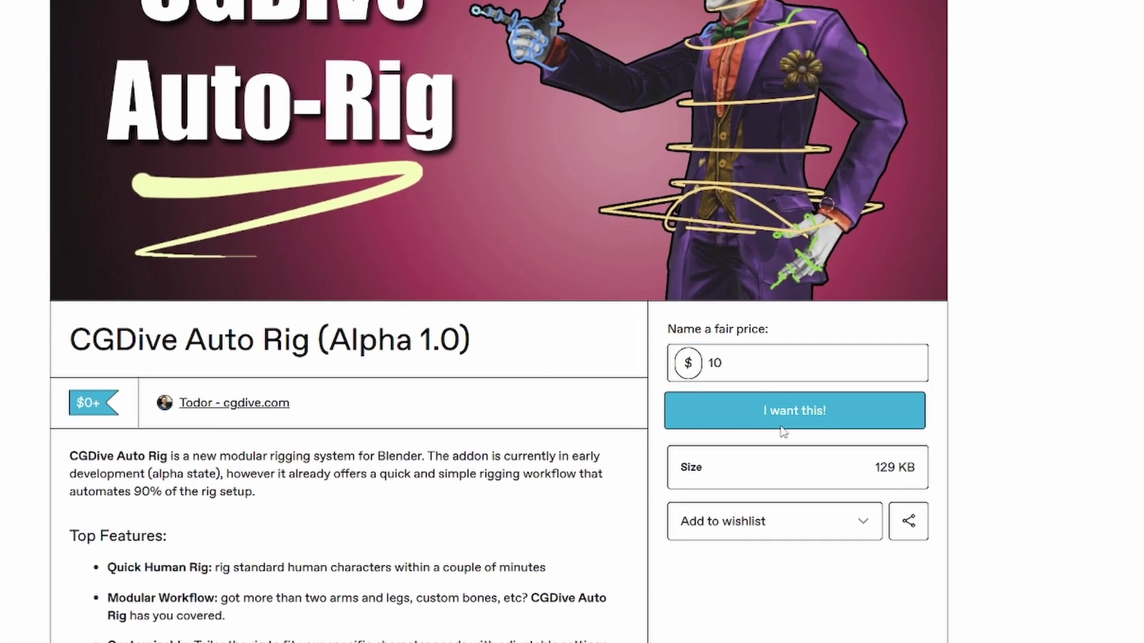
{"action": "left_click", "coordinate": [782, 427]}
{"action": "left_click", "coordinate": [765, 449]}
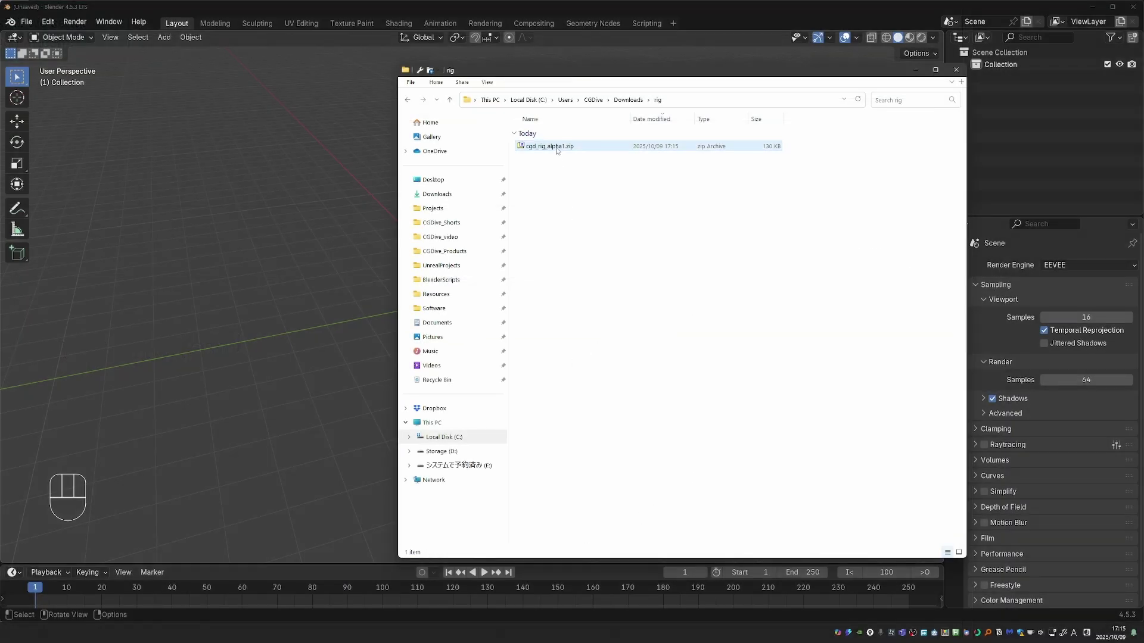
Install cgd_rig_alpha1.zip into Blender by dropping it in and confirming Install from Disk.
{"action": "left_click_drag", "start_coordinate": [549, 146], "coordinate": [339, 354]}
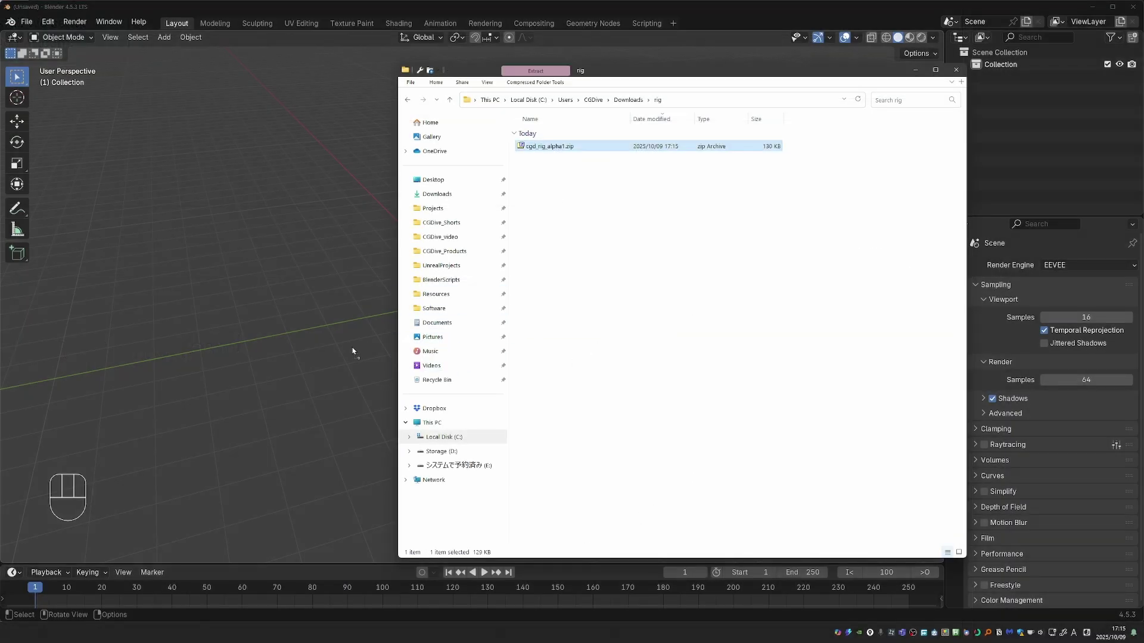
{"action": "left_click", "coordinate": [280, 416]}
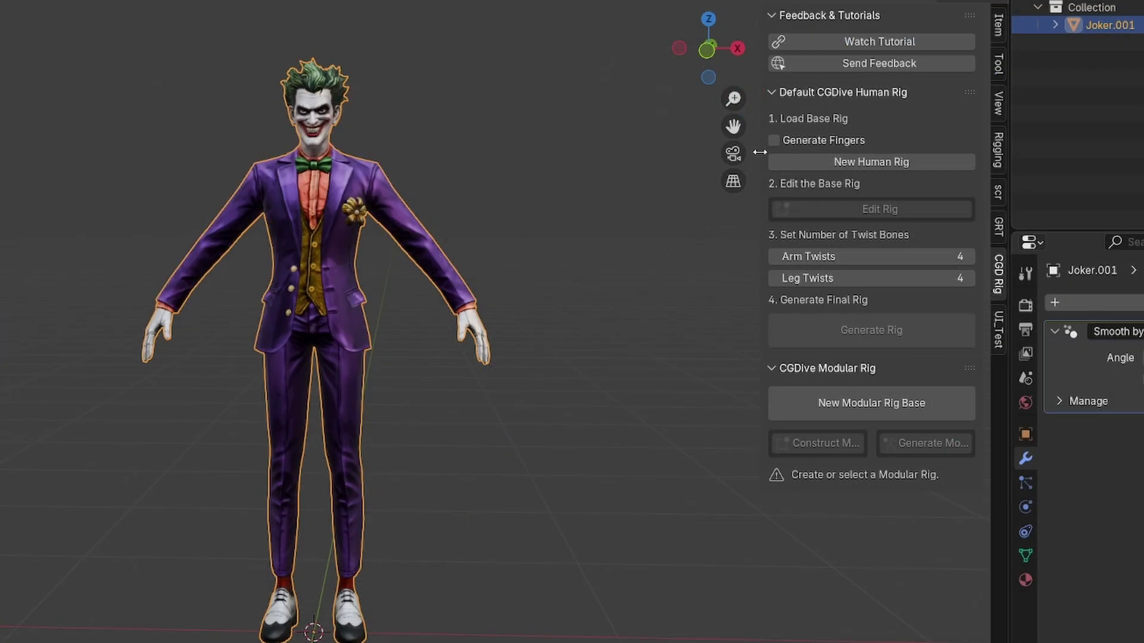
Add a new CGDive human metarig with fingers, scale it to the Joker, and enter construct mode.
{"action": "left_click", "coordinate": [773, 140]}
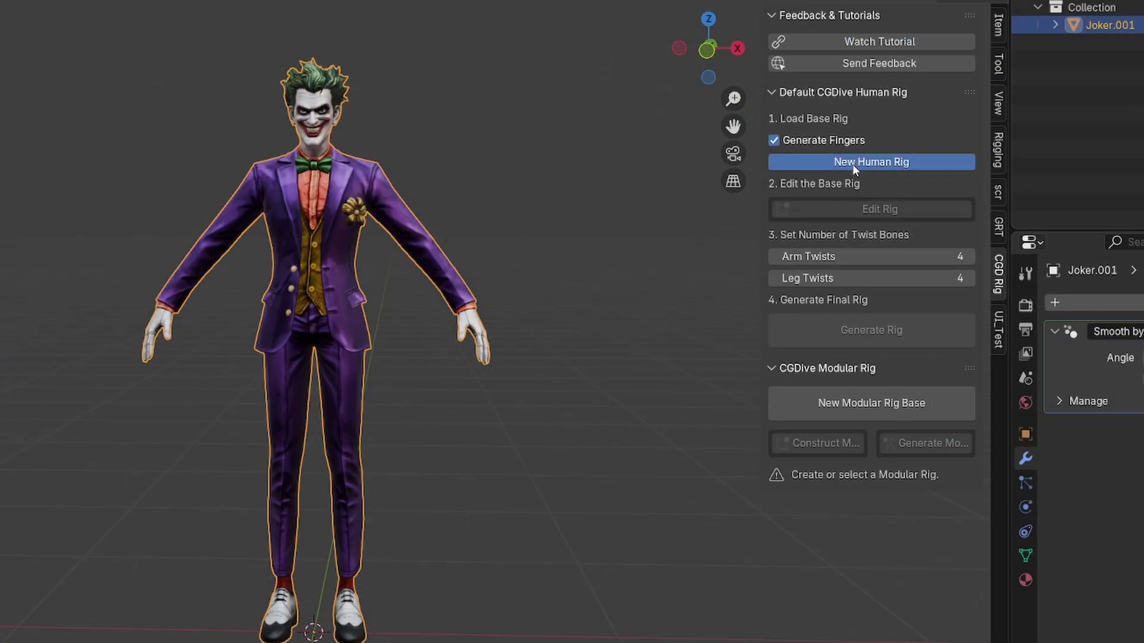
{"action": "left_click", "coordinate": [792, 168]}
{"action": "key", "text": "s"}
{"action": "key", "text": "ctrl+a"}
{"action": "left_click", "coordinate": [814, 360]}
Rotate the left upper arm chain down onto the Joker's sleeve in front view.
{"action": "left_click", "coordinate": [956, 404]}
{"action": "key", "text": "KP_1"}
{"action": "left_click", "coordinate": [536, 202]}
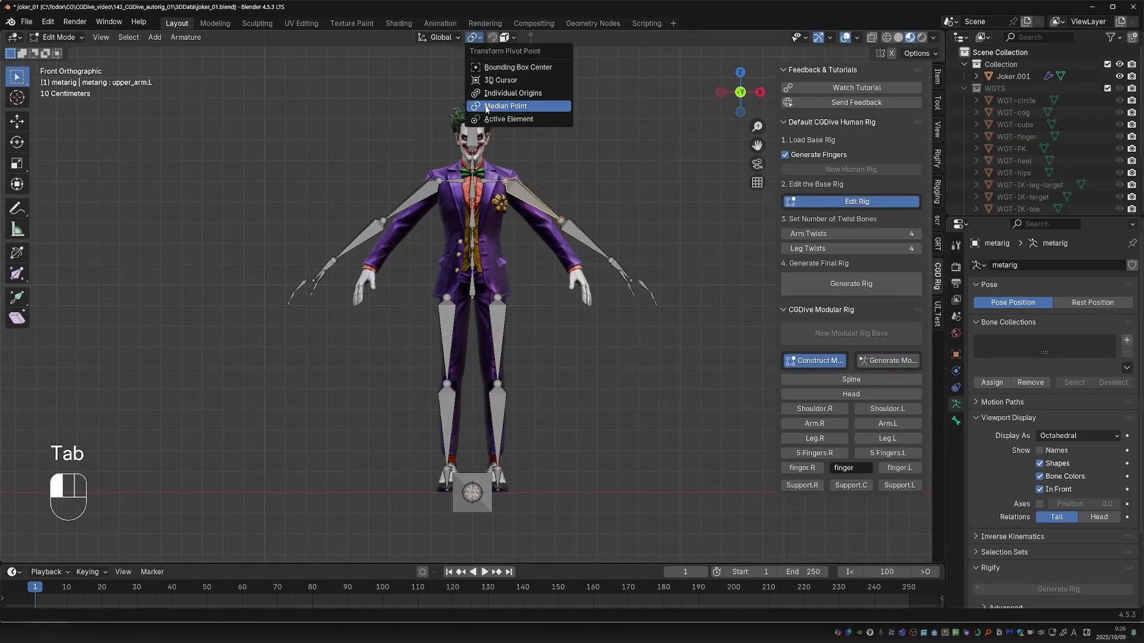
{"action": "key", "text": "s"}
{"action": "key", "text": "r"}
{"action": "left_click", "coordinate": [630, 309]}
{"action": "key", "text": "r"}
{"action": "left_click", "coordinate": [643, 273]}
{"action": "middle_click_drag", "start_coordinate": [643, 273], "coordinate": [536, 178]}
Move the left shoulder bone into place, checking front and side views.
{"action": "key", "text": "KP_3"}
{"action": "key", "text": "g"}
{"action": "left_click", "coordinate": [521, 153]}
{"action": "key", "text": "KP_1"}
{"action": "scroll", "coordinate": [517, 298], "scroll_direction": "up", "scroll_amount": 5}
{"action": "scroll", "coordinate": [517, 297], "scroll_direction": "down", "scroll_amount": 6}
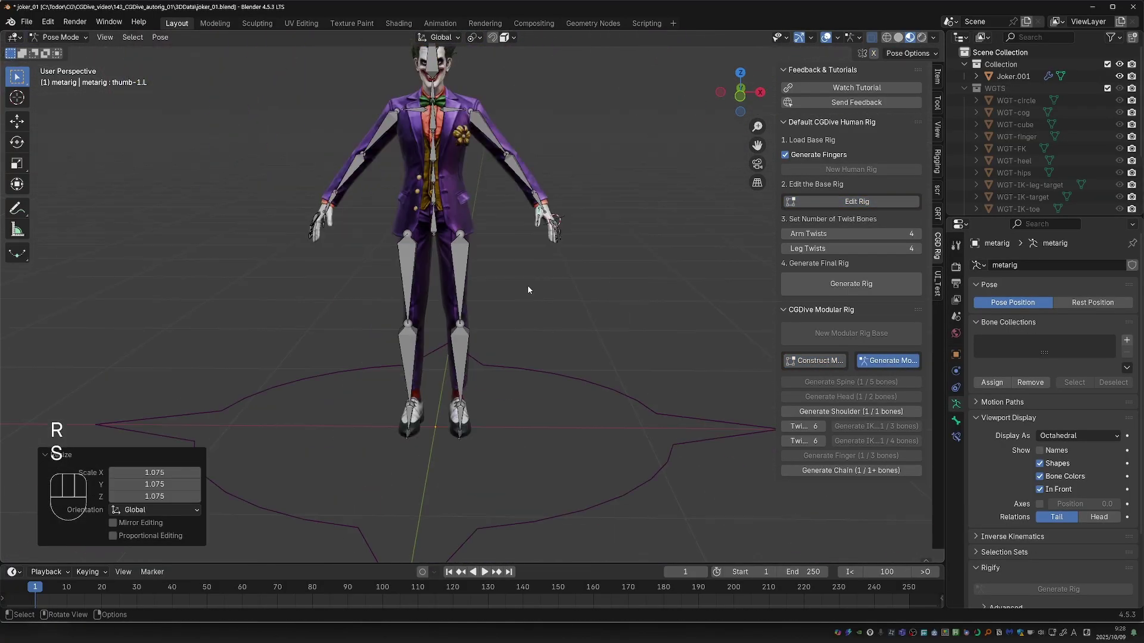
{"action": "key", "text": "KP_3"}
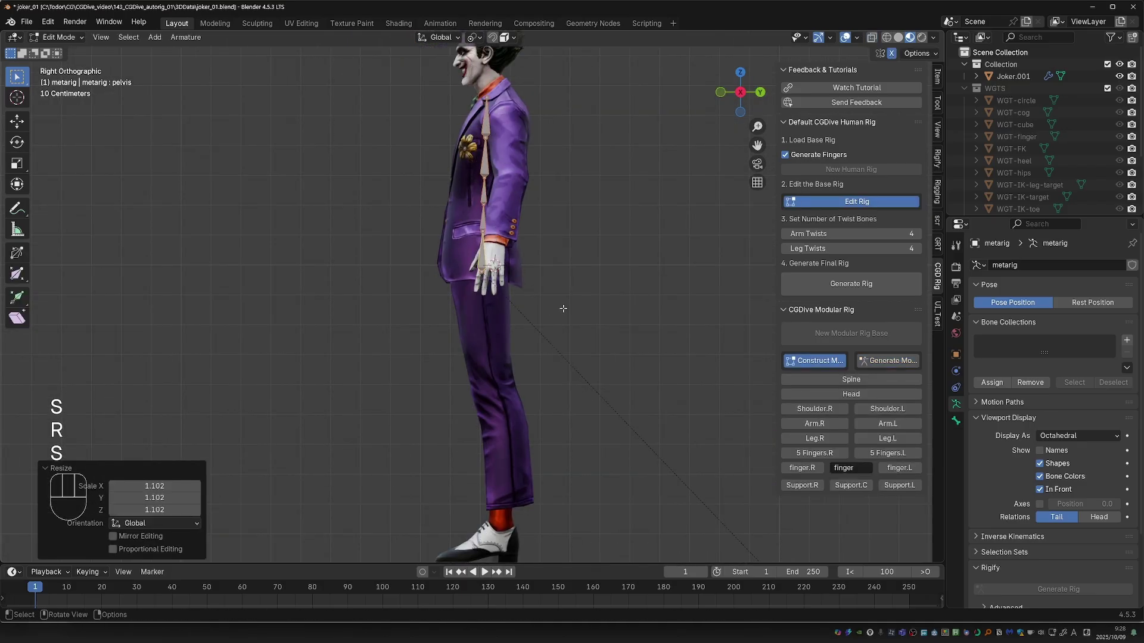
Adjust the pelvis height along Z and reposition the neck bone.
{"action": "key", "text": "KP_1"}
{"action": "key", "text": "KP_2"}
{"action": "key", "text": "g"}
{"action": "key", "text": "z"}
{"action": "left_click", "coordinate": [560, 284]}
{"action": "key", "text": "KP_3"}
{"action": "left_click", "coordinate": [475, 138]}
{"action": "key", "text": "g"}
{"action": "left_click", "coordinate": [475, 138]}
Curl the left index finger in Pose Mode and apply the pose as rest pose.
{"action": "key", "text": "Tab"}
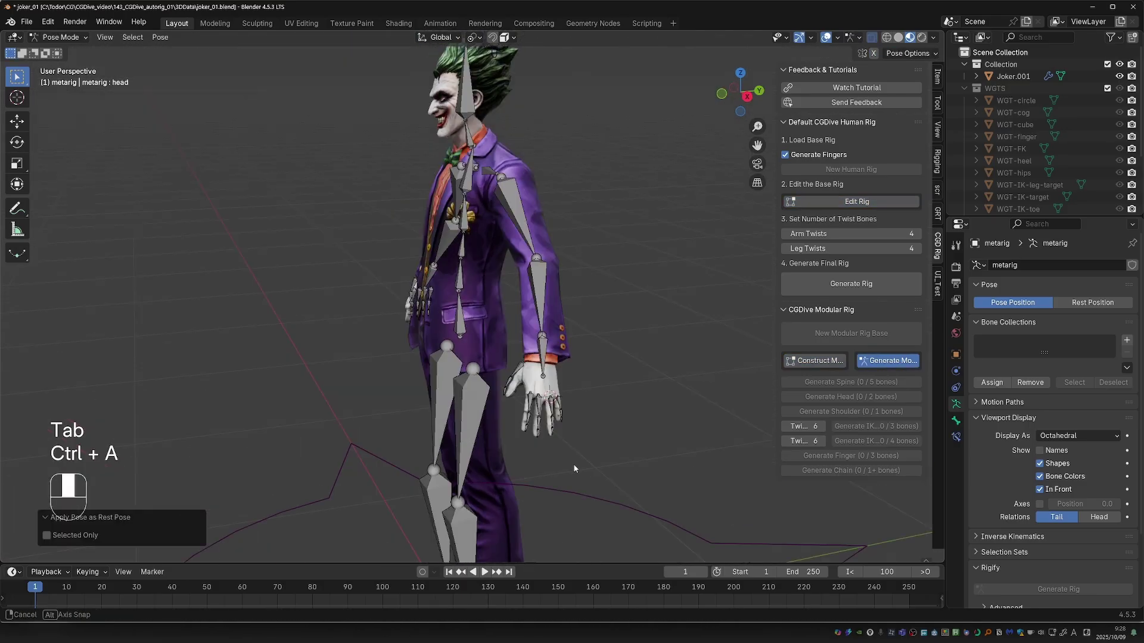
{"action": "middle_click_drag", "start_coordinate": [475, 137], "coordinate": [655, 310]}
{"action": "left_click", "coordinate": [671, 325]}
{"action": "key", "text": "r"}
{"action": "left_click", "coordinate": [695, 371]}
{"action": "key", "text": "ctrl+a"}
{"action": "key", "text": "Tab"}
Move the left thigh bone into the leg, correcting its sideways X offset.
{"action": "key", "text": "KP_3"}
{"action": "key", "text": "g"}
{"action": "left_click", "coordinate": [510, 236]}
{"action": "key", "text": "g"}
{"action": "key", "text": "g"}
{"action": "key", "text": "g"}
{"action": "key", "text": "g"}
{"action": "key", "text": "s"}
{"action": "key", "text": "g"}
{"action": "key", "text": "KP_1"}
{"action": "key", "text": "ctrl+KP_Add"}
{"action": "key", "text": "ctrl+KP_Add"}
{"action": "key", "text": "ctrl+KP_Add"}
{"action": "key", "text": "g"}
{"action": "key", "text": "x"}
{"action": "left_click", "coordinate": [437, 360]}
Check the leg from the side, select the left toe bone, and leave bone editing.
{"action": "middle_click_drag", "start_coordinate": [437, 360], "coordinate": [595, 358]}
{"action": "key", "text": "KP_3"}
{"action": "left_click", "coordinate": [1078, 436]}
{"action": "scroll", "coordinate": [431, 231], "scroll_direction": "down", "scroll_amount": 2}
{"action": "middle_click_drag", "start_coordinate": [431, 231], "coordinate": [534, 312]}
{"action": "key", "text": "Tab"}
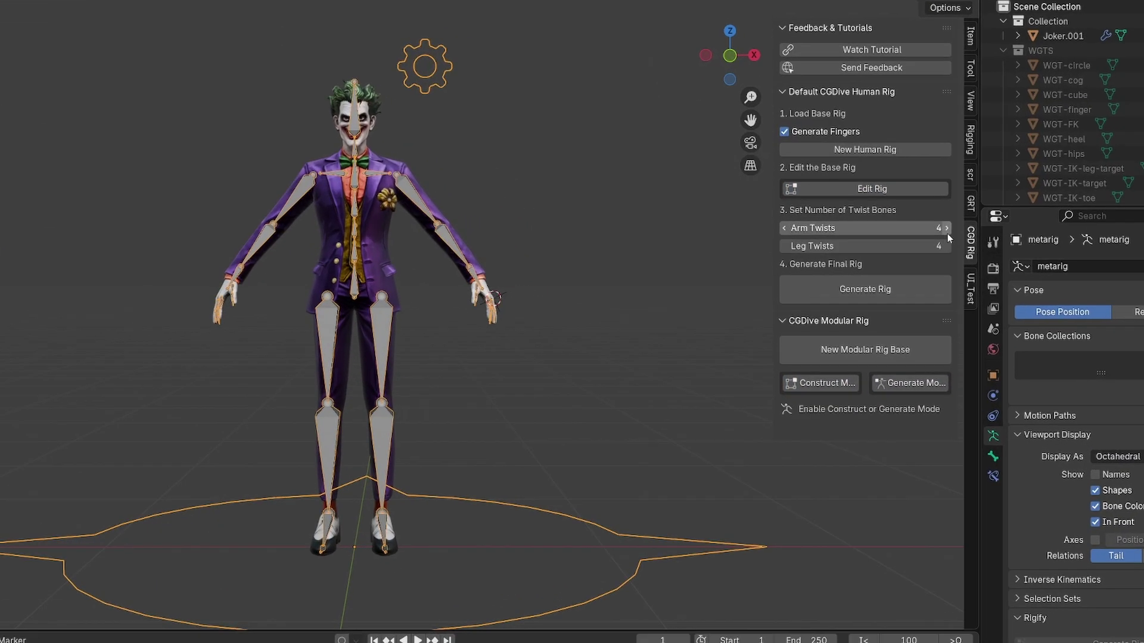
Generate the final rig with 6 arm twist bones and 2 leg twist bones.
{"action": "left_click", "coordinate": [917, 233]}
{"action": "left_click", "coordinate": [917, 234]}
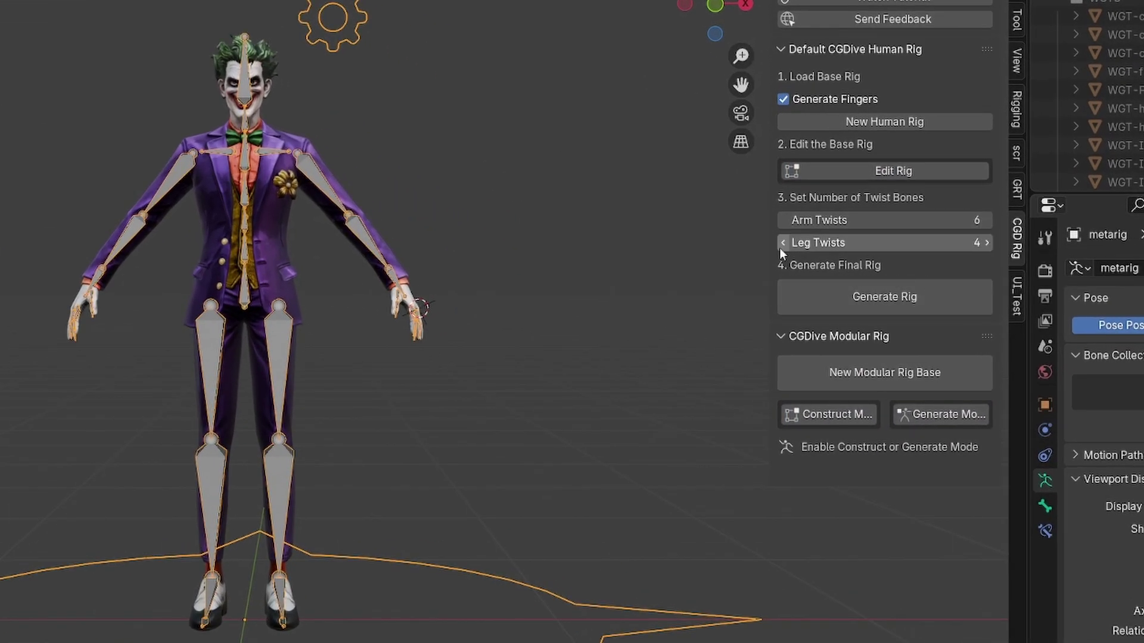
{"action": "left_click", "coordinate": [780, 246]}
{"action": "left_click", "coordinate": [780, 245]}
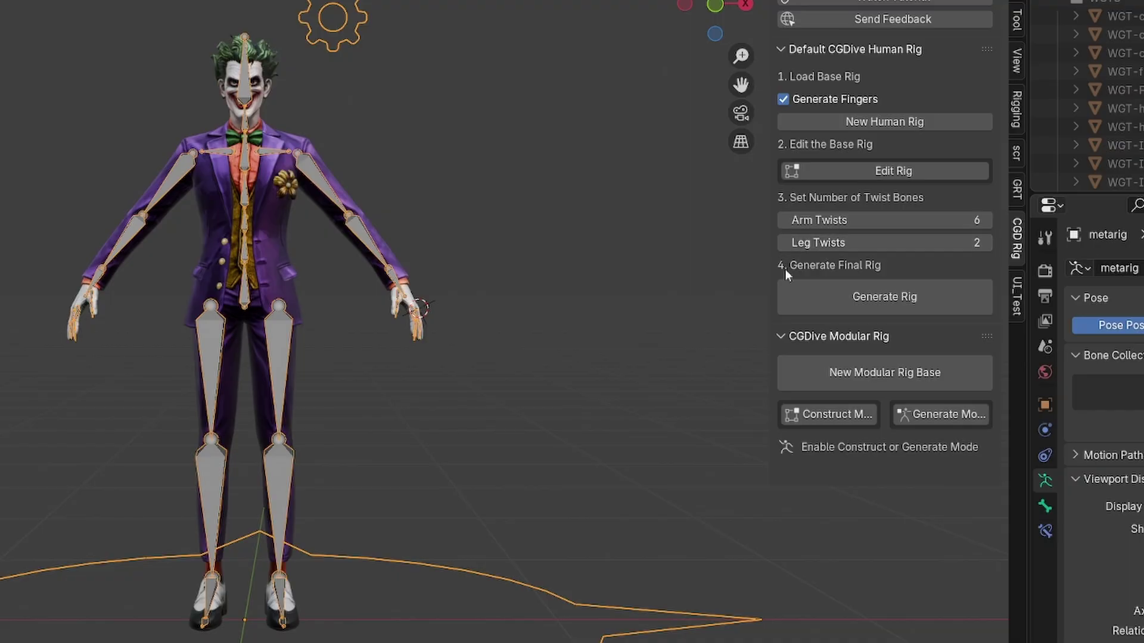
{"action": "left_click", "coordinate": [932, 297]}
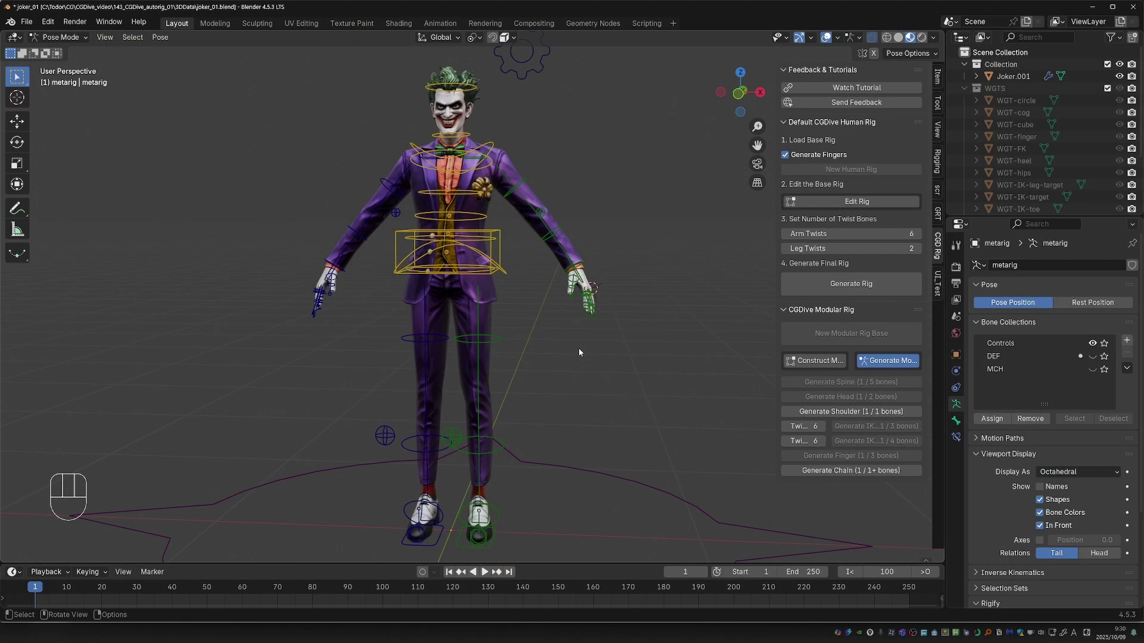
Parent the Joker mesh to the generated rig With Automatic Weights.
{"action": "key", "text": "Tab"}
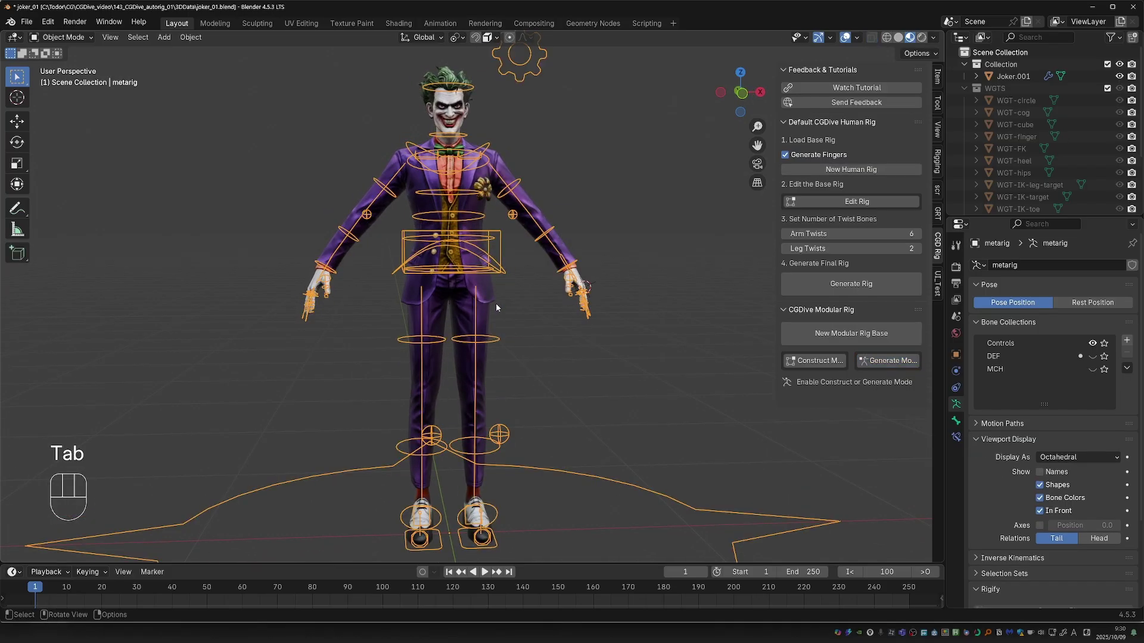
{"action": "left_click", "coordinate": [496, 302]}
{"action": "left_click", "coordinate": [504, 275], "text": "shift"}
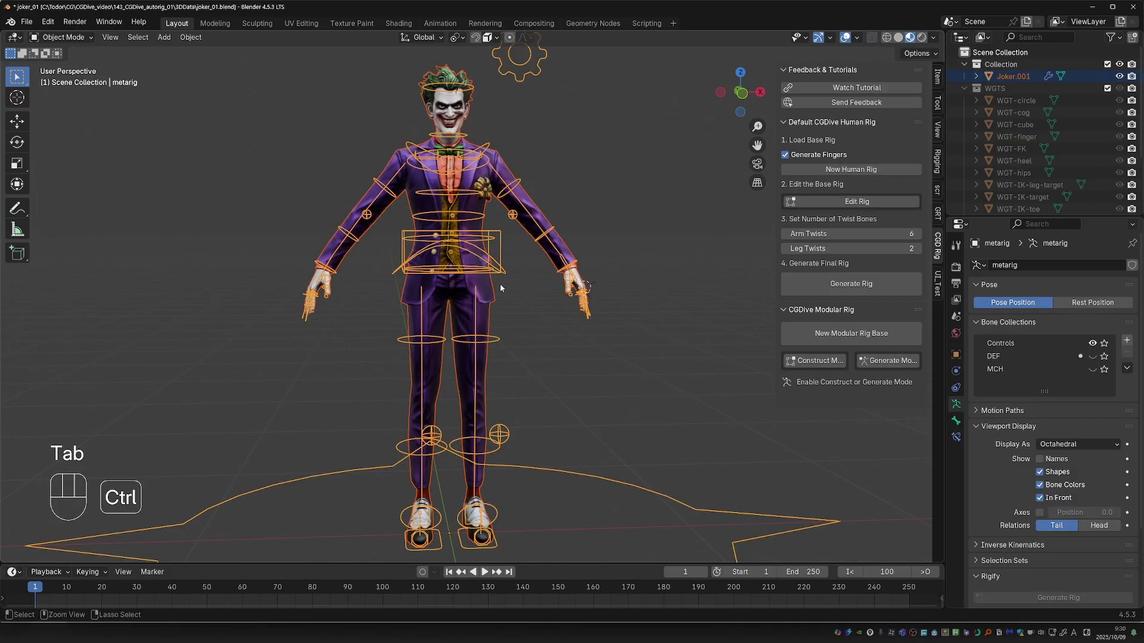
{"action": "key", "text": "ctrl+p"}
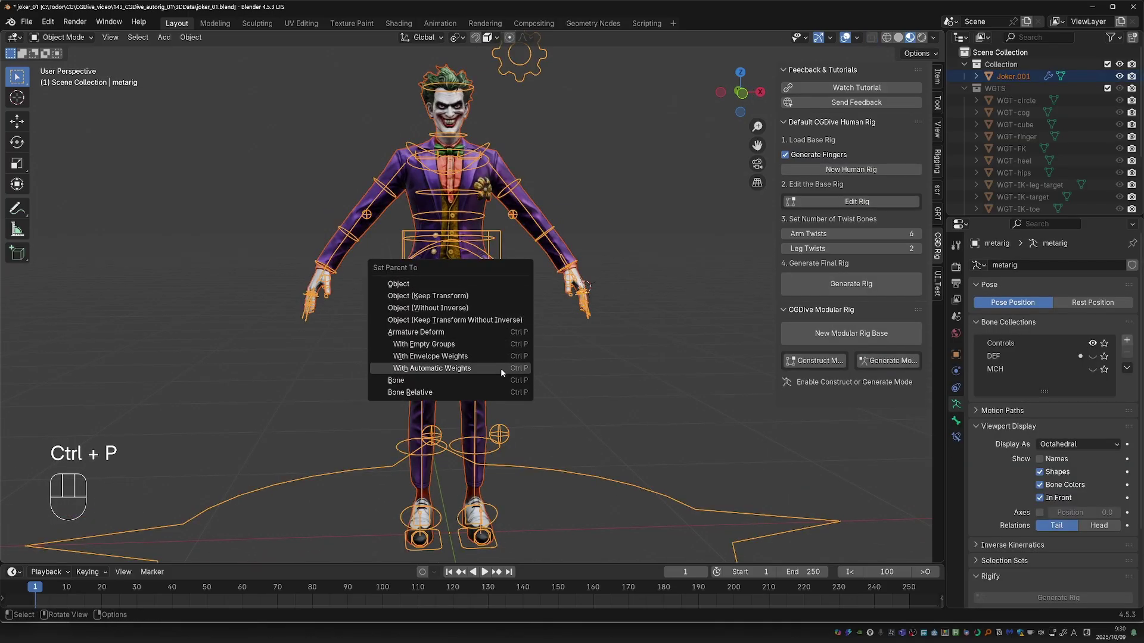
{"action": "left_click", "coordinate": [501, 368]}
Enlarge the bone collections list to show DEF and MCH, then enter Pose Mode on the torso.
{"action": "middle_click_drag", "start_coordinate": [519, 237], "coordinate": [672, 340]}
{"action": "left_click_drag", "start_coordinate": [1036, 355], "coordinate": [1044, 404]}
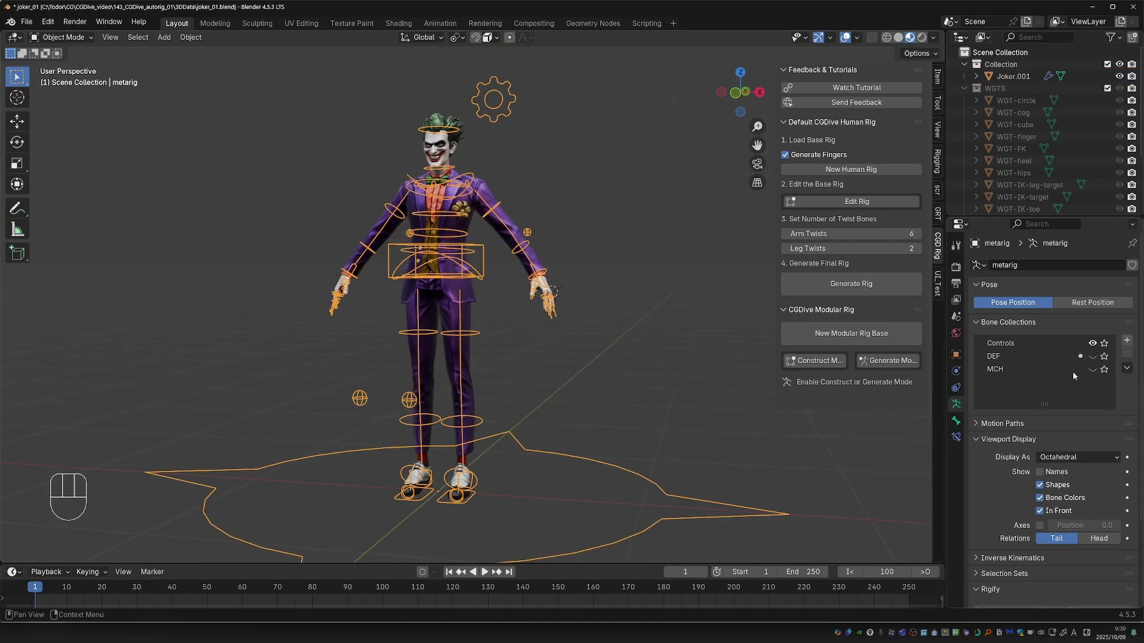
{"action": "key", "text": "Tab"}
{"action": "mouse_move", "coordinate": [496, 211]}
{"action": "middle_mouse_down", "text": "ctrl"}
{"action": "mouse_move", "coordinate": [484, 350]}
{"action": "mouse_move", "coordinate": [480, 225]}
{"action": "mouse_move", "coordinate": [513, 262]}
{"action": "mouse_move", "coordinate": [495, 335]}
{"action": "mouse_move", "coordinate": [523, 355]}
{"action": "middle_mouse_up", "text": "ctrl"}
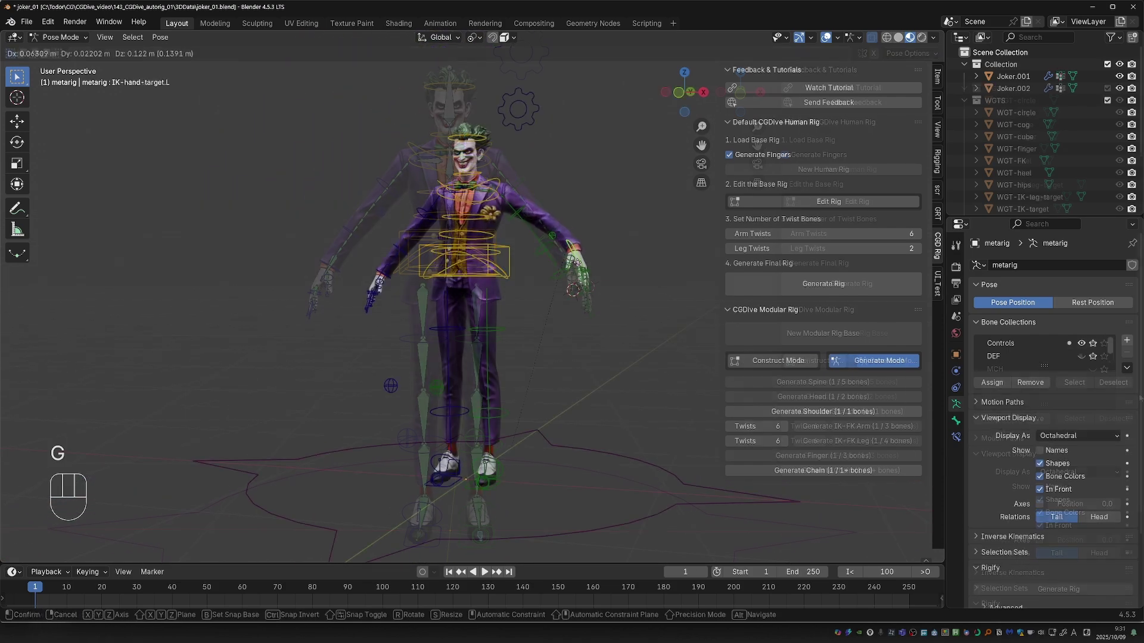
Lift and rotate the left foot IK target to test the leg.
{"action": "key", "text": "r"}
{"action": "key", "text": "r"}
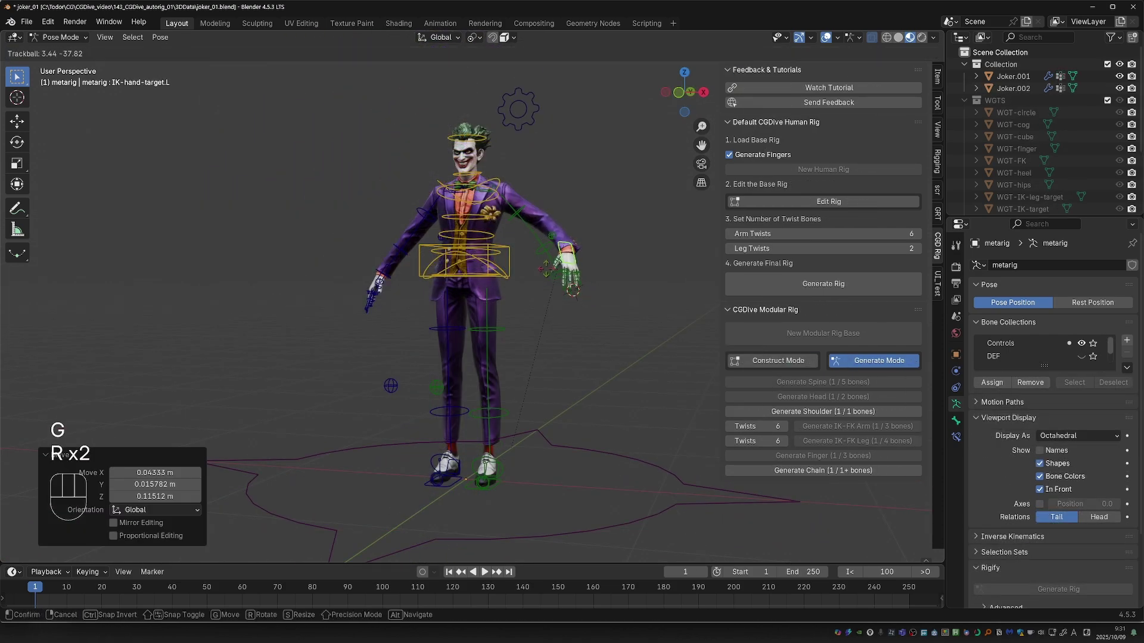
{"action": "key", "text": "g"}
{"action": "key", "text": "g"}
{"action": "key", "text": "r"}
{"action": "key", "text": "r"}
{"action": "left_click", "coordinate": [476, 470]}
Raise and rotate the hand IK targets to test the arms.
{"action": "key", "text": "g"}
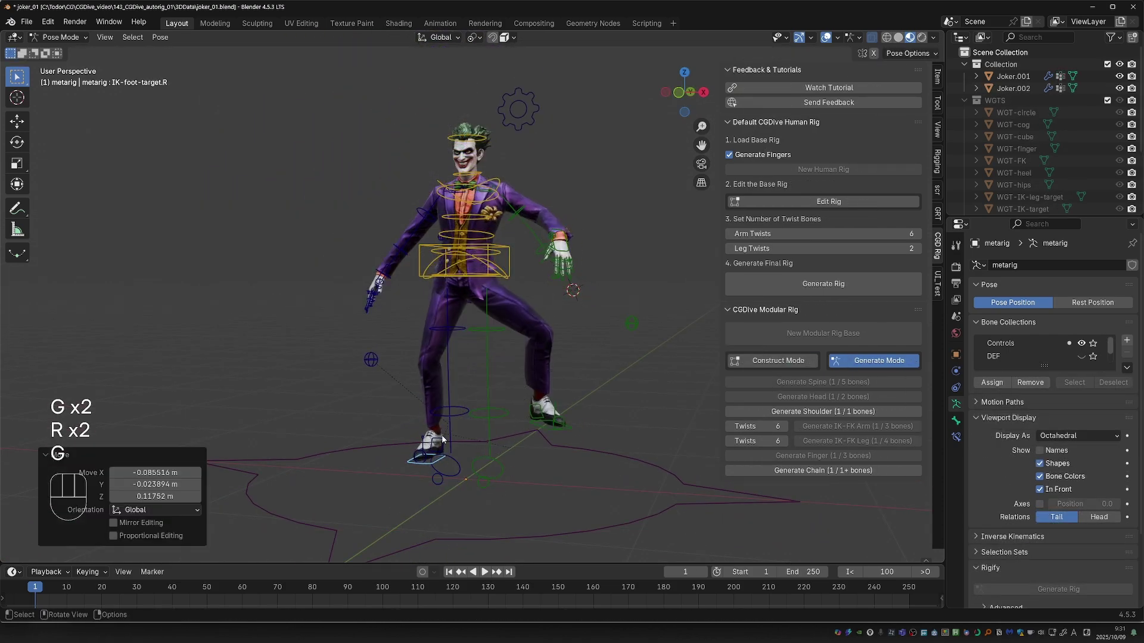
{"action": "left_click", "coordinate": [420, 359]}
{"action": "left_click", "coordinate": [375, 291]}
{"action": "key", "text": "g"}
{"action": "left_click", "coordinate": [367, 224]}
{"action": "key", "text": "r"}
{"action": "key", "text": "r"}
{"action": "scroll", "coordinate": [415, 302], "scroll_direction": "up", "scroll_amount": 3}
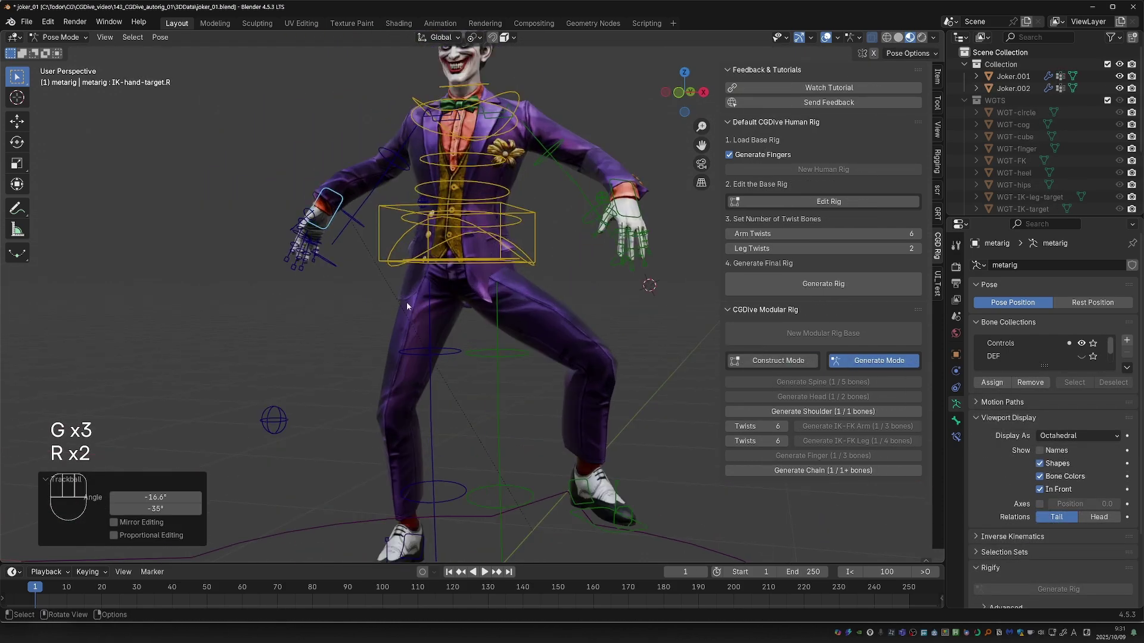
{"action": "mouse_move", "coordinate": [416, 302]}
{"action": "middle_mouse_down", "text": "shift"}
{"action": "mouse_move", "coordinate": [488, 127]}
{"action": "mouse_move", "coordinate": [488, 184]}
{"action": "middle_mouse_up", "text": "shift"}
Select the settings gear bone and slide the limbs' IK-FK values to FK.
{"action": "left_click", "coordinate": [498, 119]}
{"action": "left_click", "coordinate": [937, 76]}
{"action": "middle_click_drag", "start_coordinate": [655, 321], "coordinate": [578, 320], "text": "ctrl"}
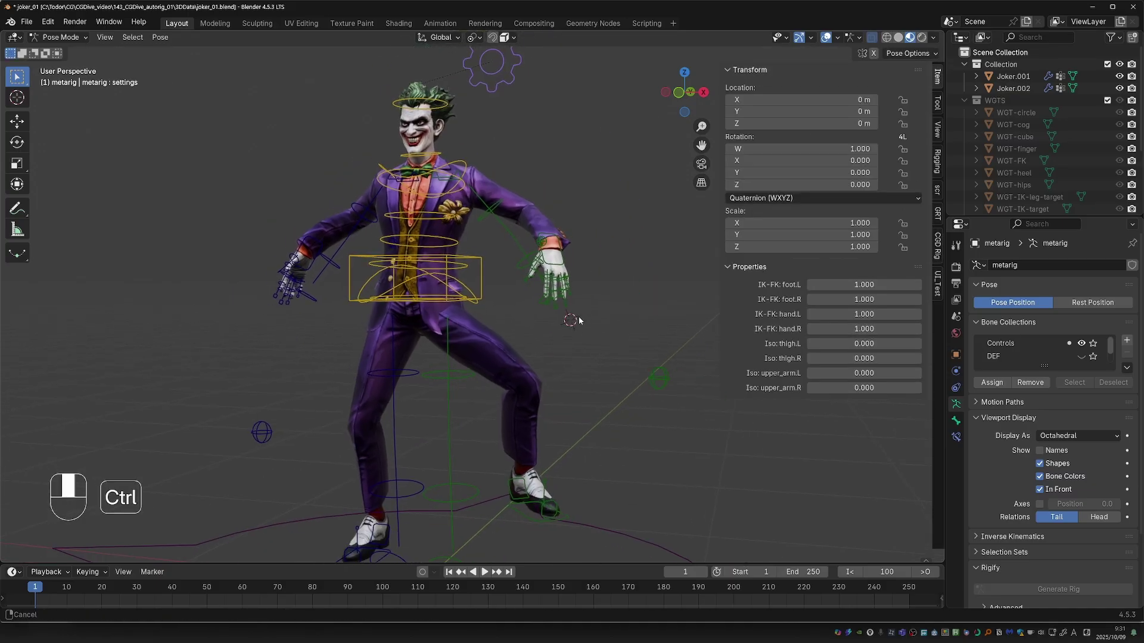
{"action": "mouse_move", "coordinate": [894, 284]}
{"action": "left_mouse_down"}
{"action": "mouse_move", "coordinate": [834, 284]}
{"action": "mouse_move", "coordinate": [834, 329]}
{"action": "left_mouse_up"}
Rotate the FK upper arm up and swing both FK thighs outward, then select all bones.
{"action": "key", "text": "r"}
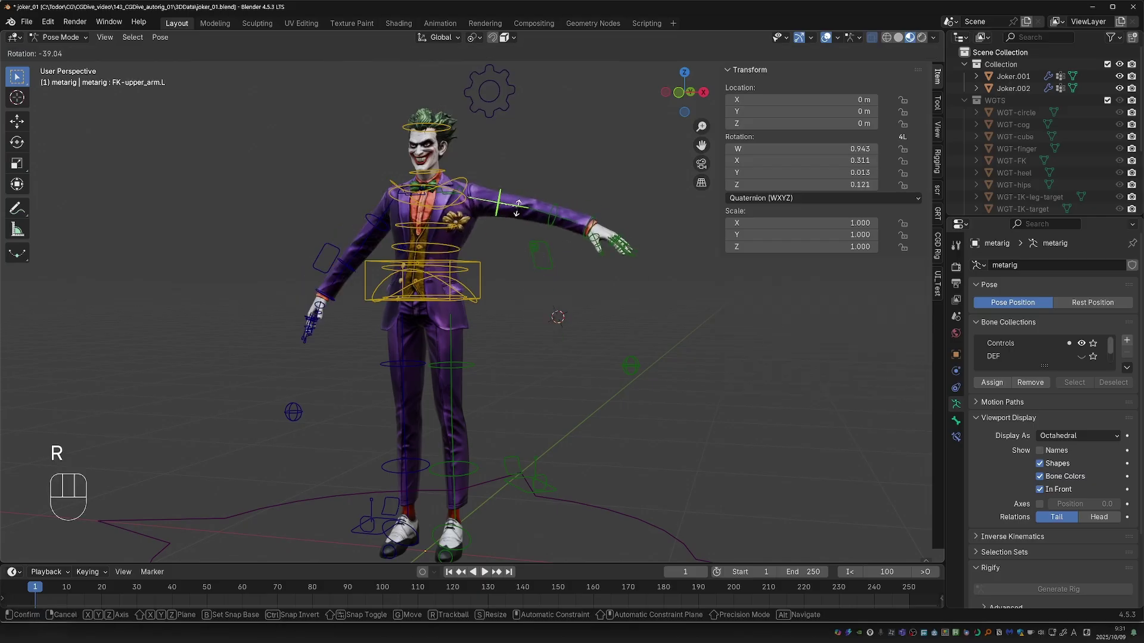
{"action": "left_click", "coordinate": [536, 227]}
{"action": "key", "text": "r"}
{"action": "left_click", "coordinate": [471, 363]}
{"action": "key", "text": "r"}
{"action": "left_click", "coordinate": [499, 370]}
{"action": "left_click", "coordinate": [405, 357]}
{"action": "key", "text": "r"}
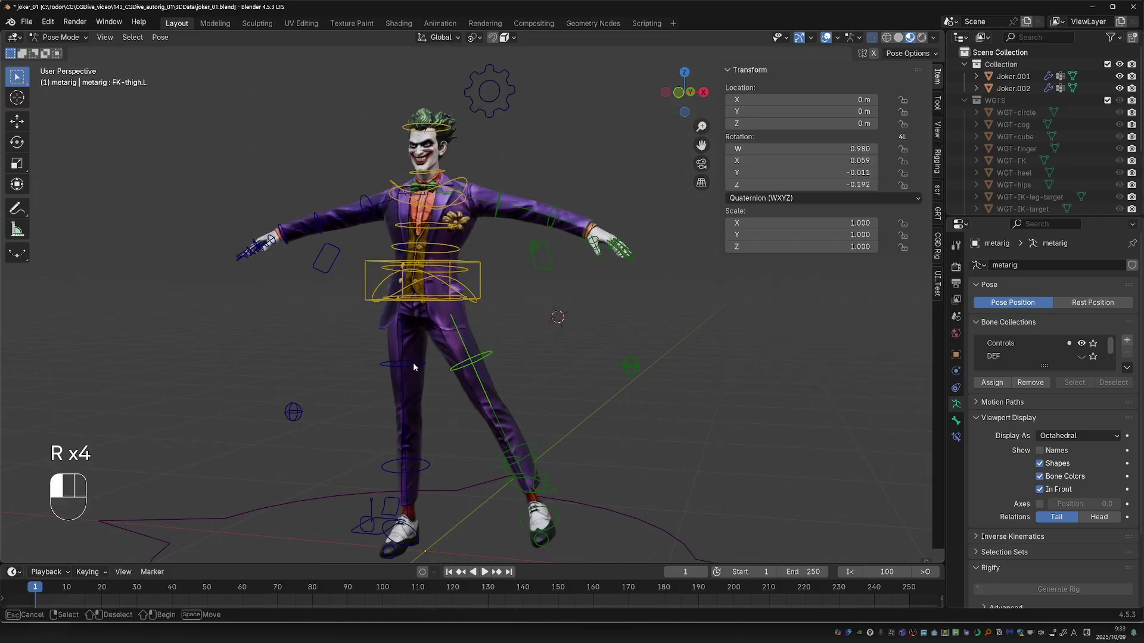
{"action": "key", "text": "r"}
{"action": "key", "text": "r"}
{"action": "left_click", "coordinate": [467, 367]}
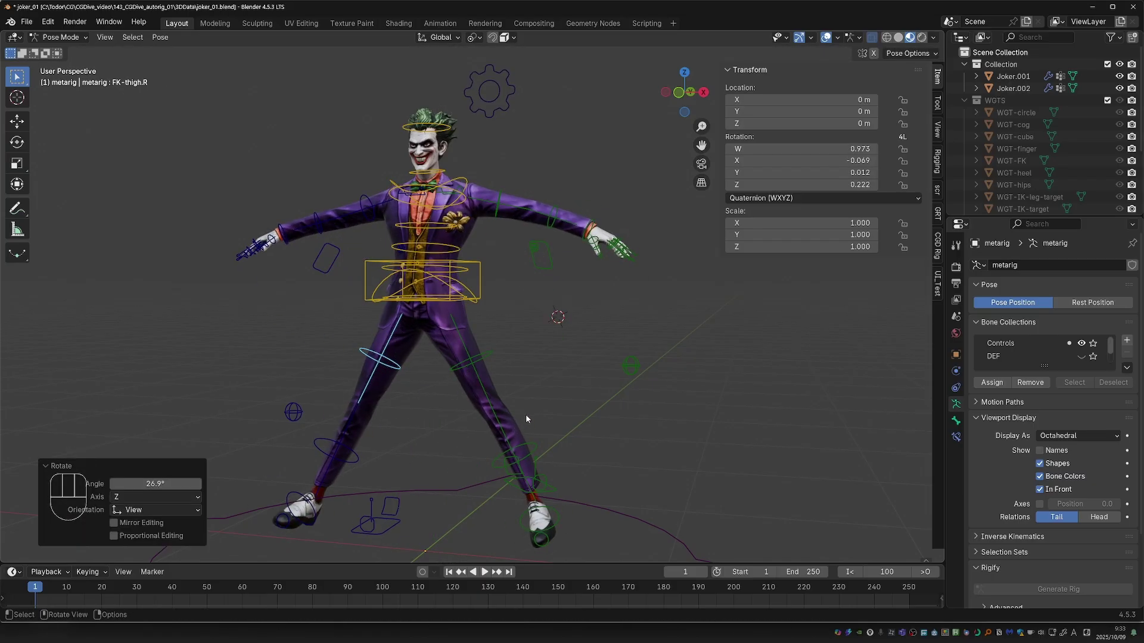
{"action": "key", "text": "a"}
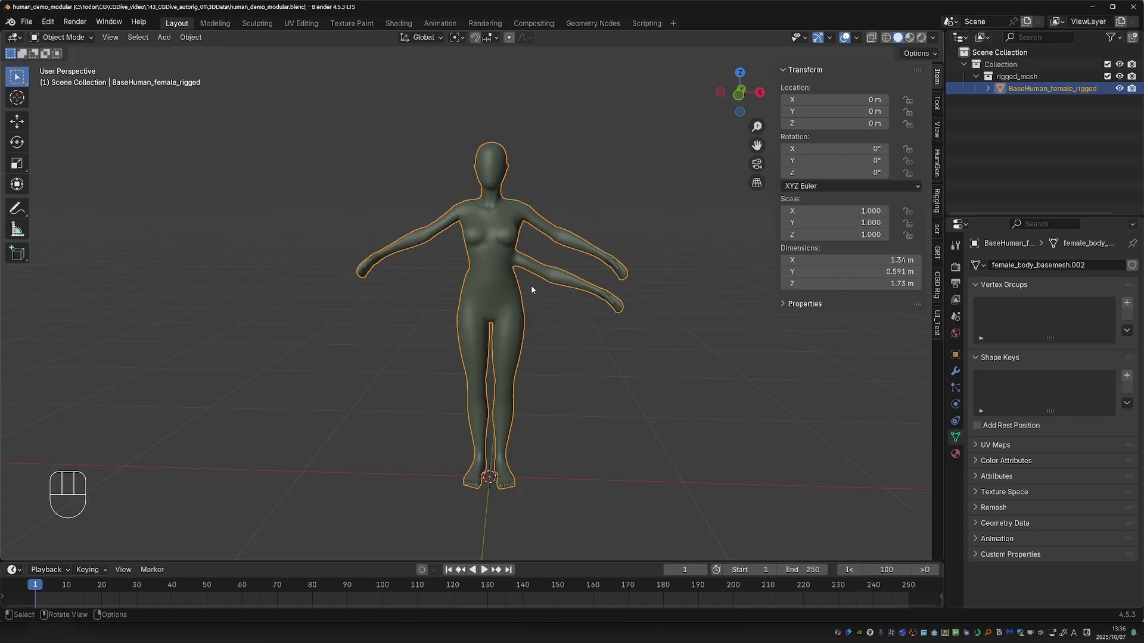
Create a CGDive modular rig base from the CGD Rig panel, undoing one change.
{"action": "middle_click_drag", "start_coordinate": [555, 278], "coordinate": [460, 285]}
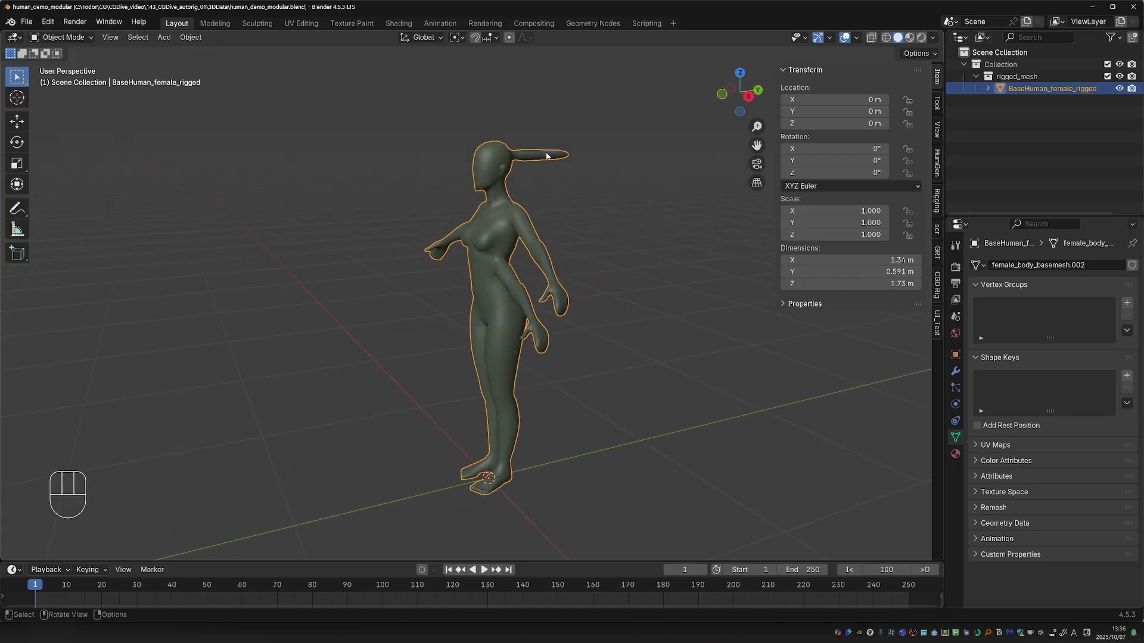
{"action": "mouse_move", "coordinate": [540, 156]}
{"action": "middle_mouse_down"}
{"action": "mouse_move", "coordinate": [473, 277]}
{"action": "mouse_move", "coordinate": [537, 312]}
{"action": "middle_mouse_up"}
{"action": "left_click", "coordinate": [936, 285]}
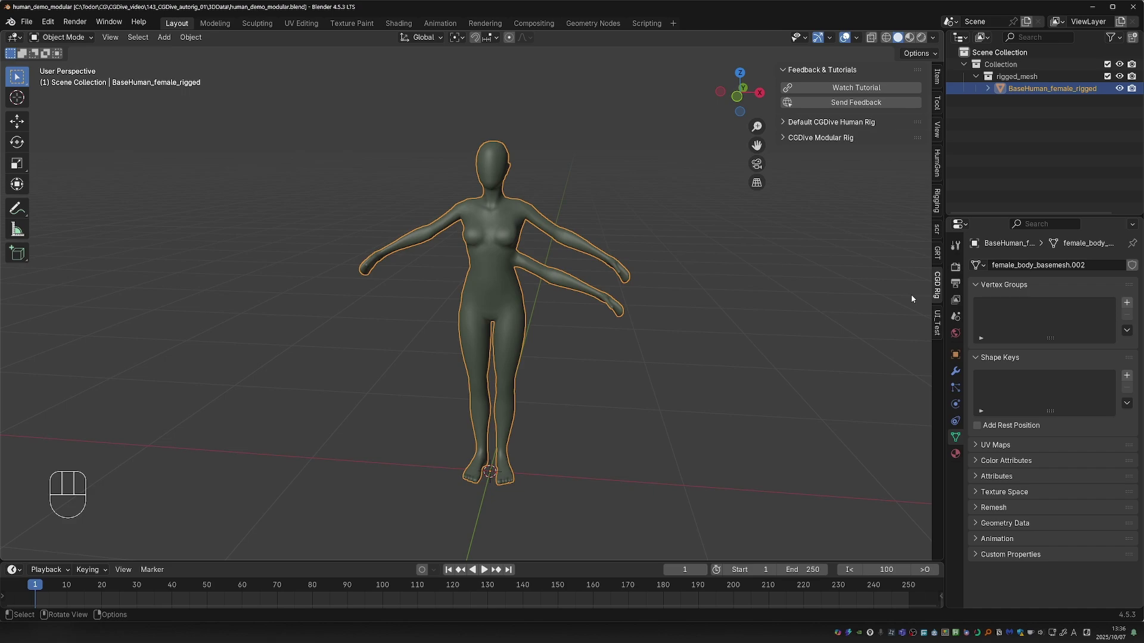
{"action": "left_click", "coordinate": [803, 138]}
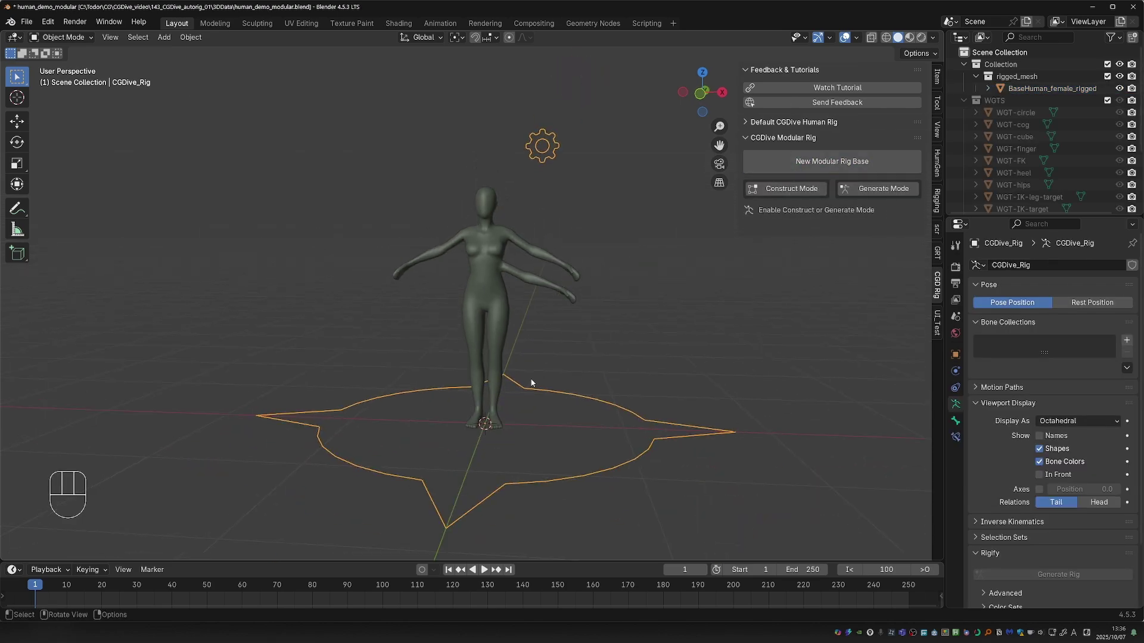
{"action": "key", "text": "ctrl+z"}
Add a Spine chain in Construct Mode and display the bones In Front.
{"action": "left_click", "coordinate": [784, 189]}
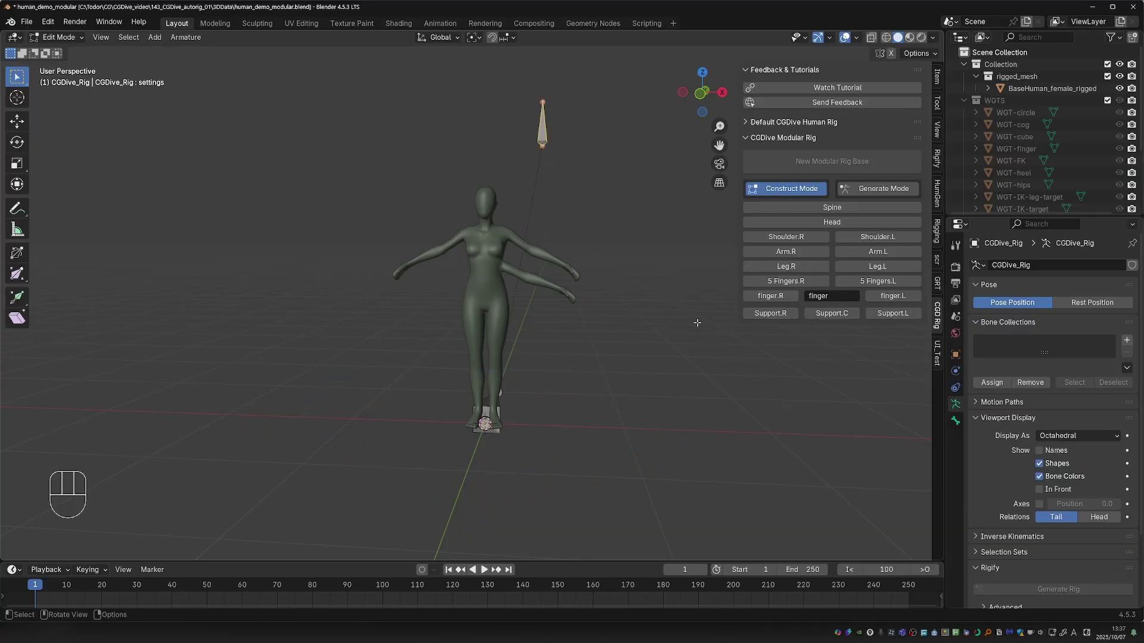
{"action": "left_click", "coordinate": [830, 209]}
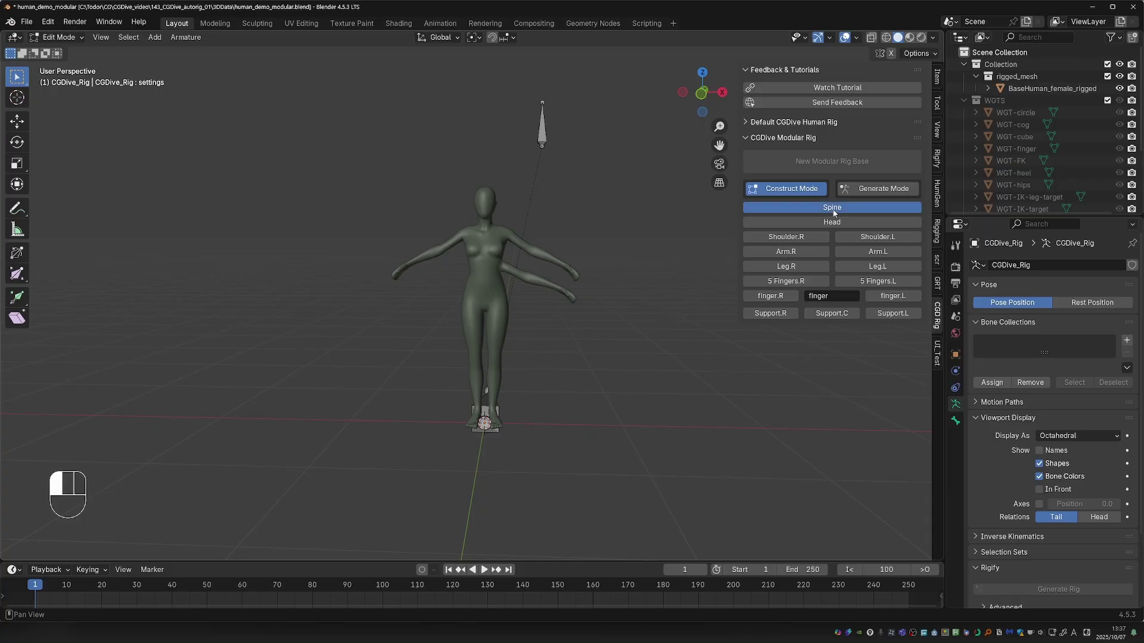
{"action": "left_click", "coordinate": [1049, 491]}
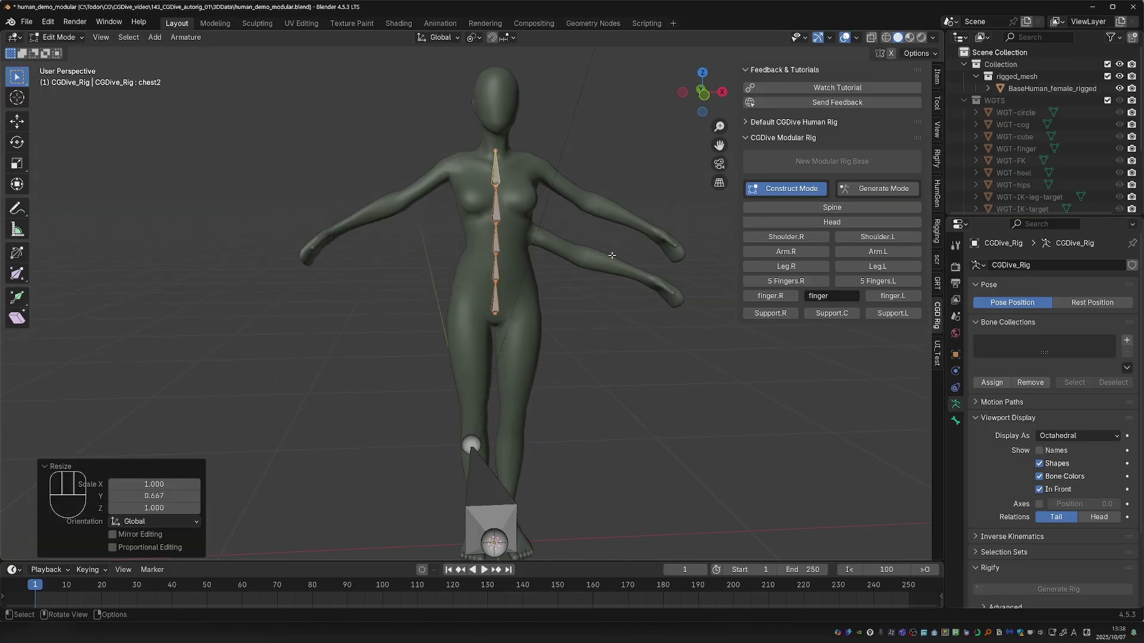
{"action": "left_click", "coordinate": [498, 171]}
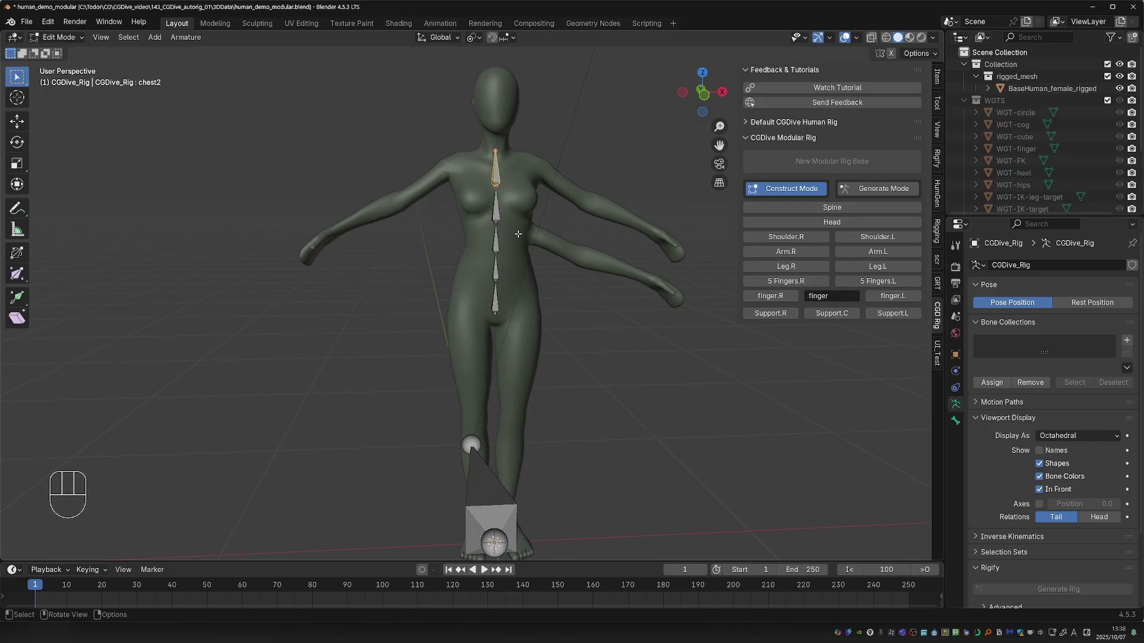
Add a Head bone chain above the spine and view it from the side.
{"action": "middle_click_drag", "start_coordinate": [518, 237], "coordinate": [509, 272]}
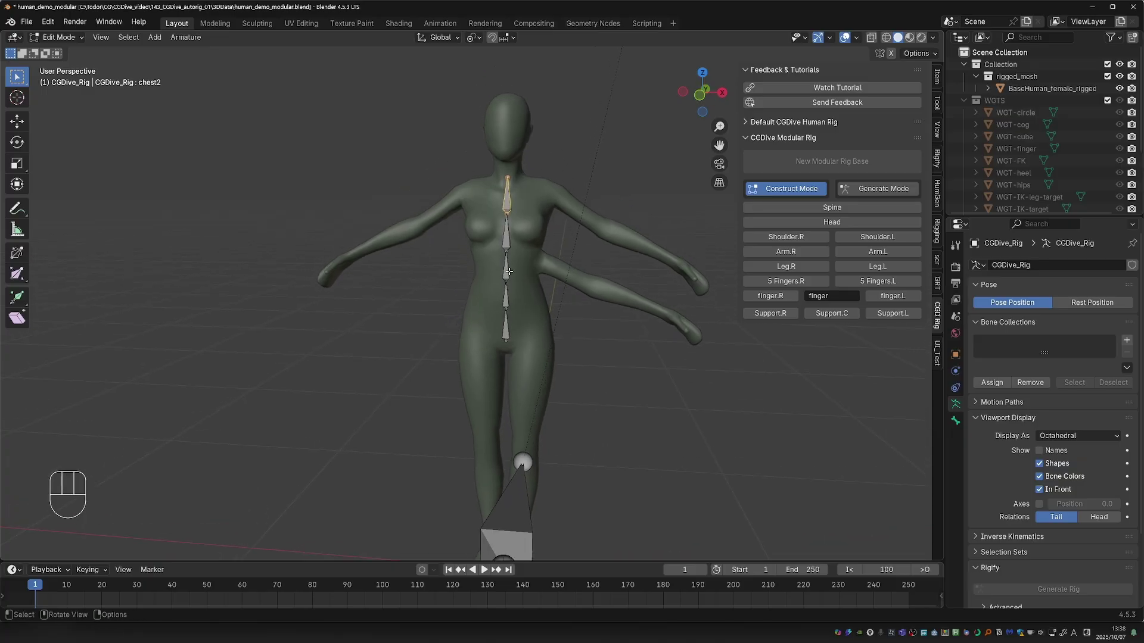
{"action": "left_click", "coordinate": [816, 222]}
{"action": "middle_click_drag", "start_coordinate": [685, 197], "coordinate": [539, 191]}
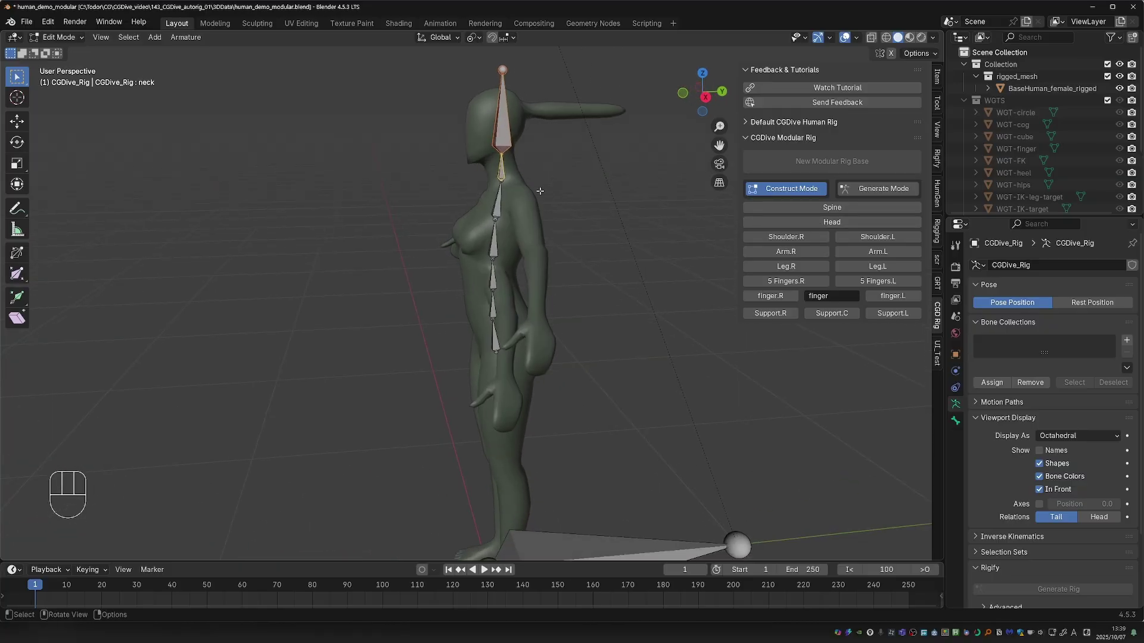
Test-rotate the chest2 bone in Pose Mode, cancel it, and return to Construct Mode.
{"action": "key", "text": "Tab"}
{"action": "left_click", "coordinate": [504, 196]}
{"action": "key", "text": "r"}
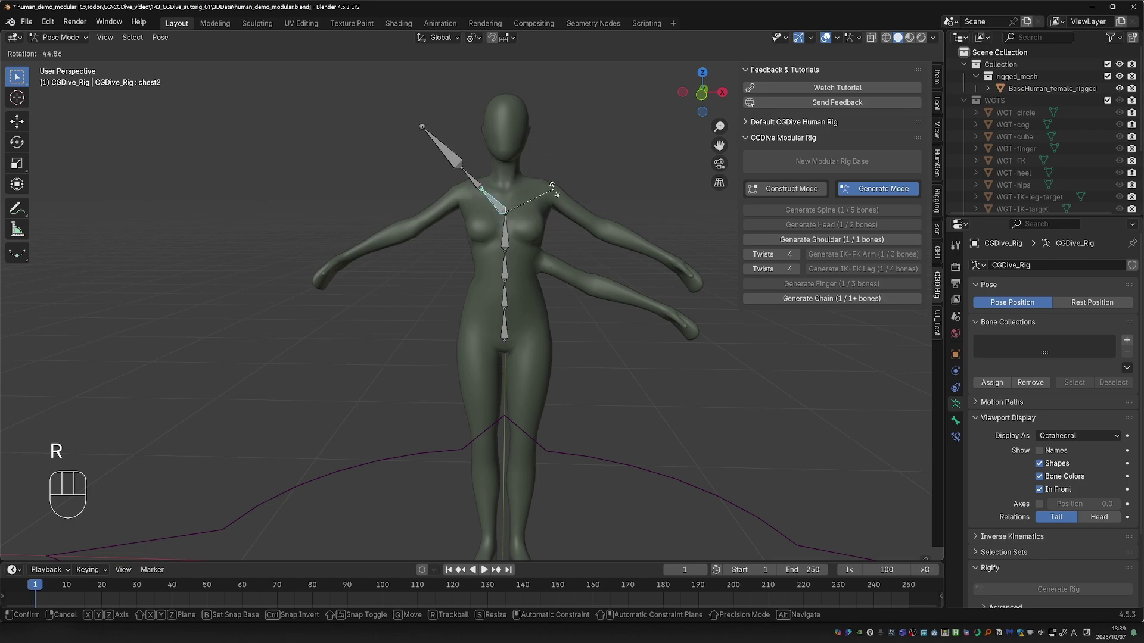
{"action": "right_click", "coordinate": [562, 235]}
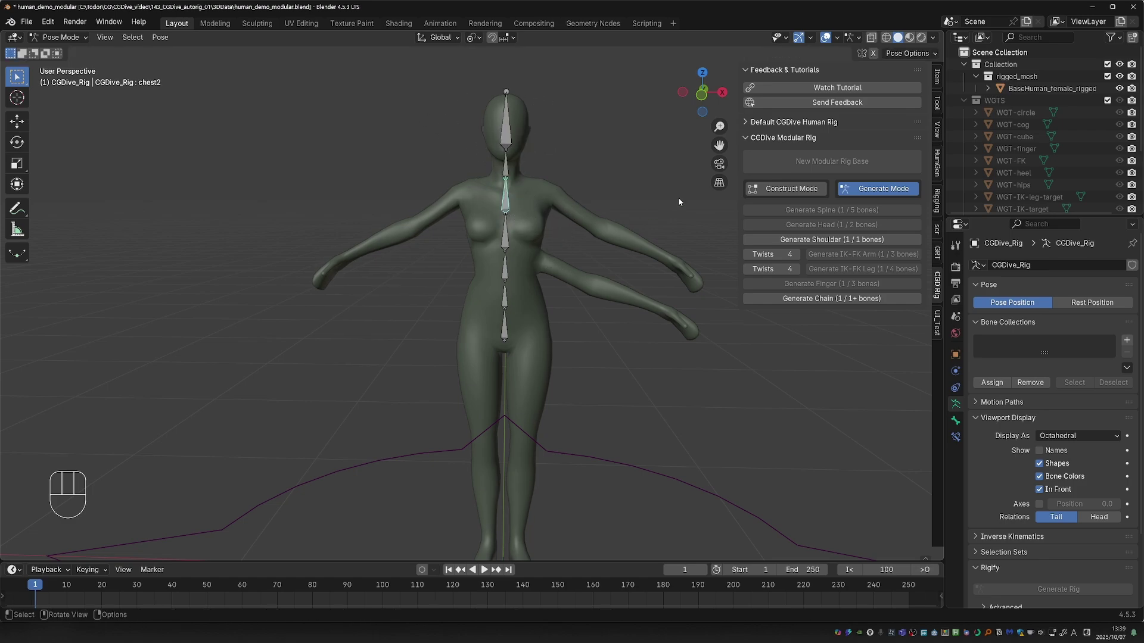
{"action": "left_click", "coordinate": [772, 187]}
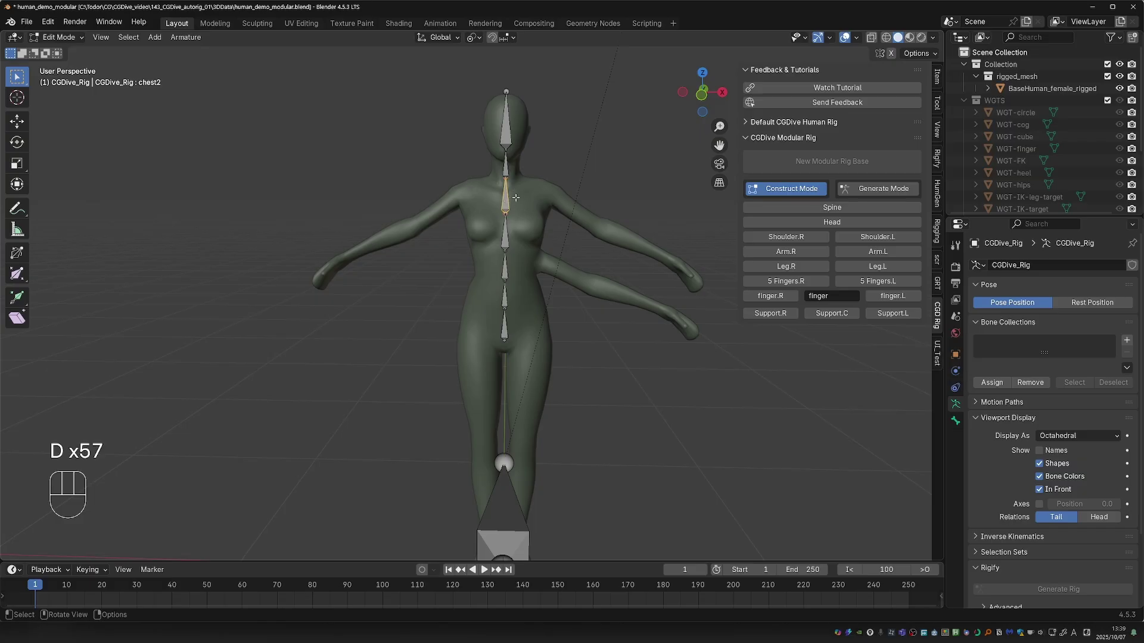
Add Shoulder.L and Arm.L bones, rotating and scaling the arm to fit in front view.
{"action": "left_click", "coordinate": [894, 237]}
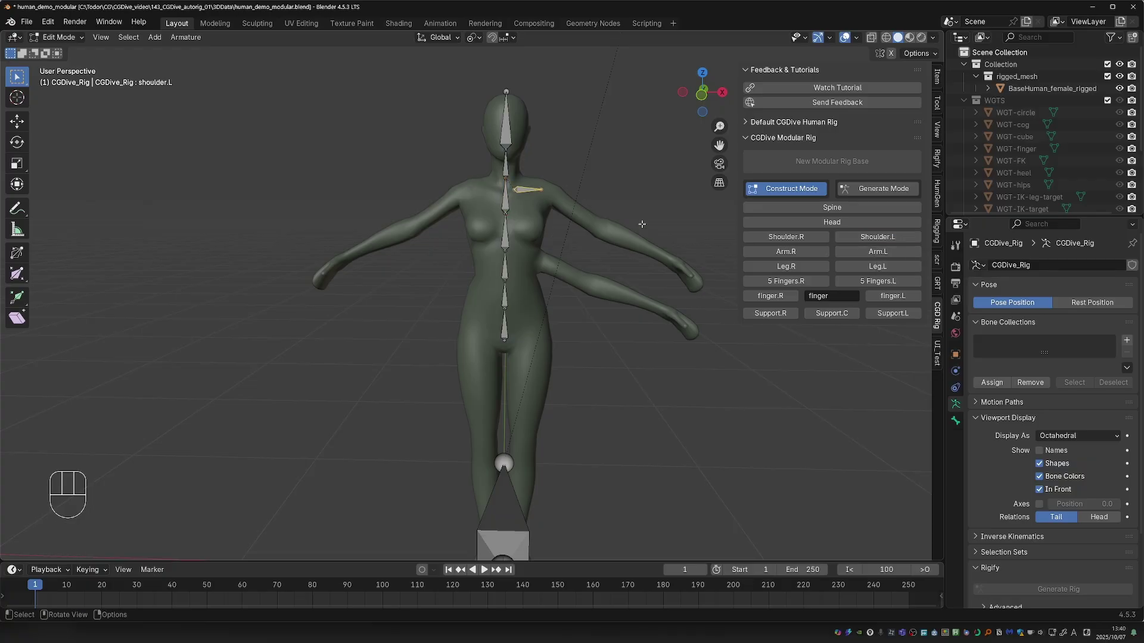
{"action": "left_click", "coordinate": [889, 256]}
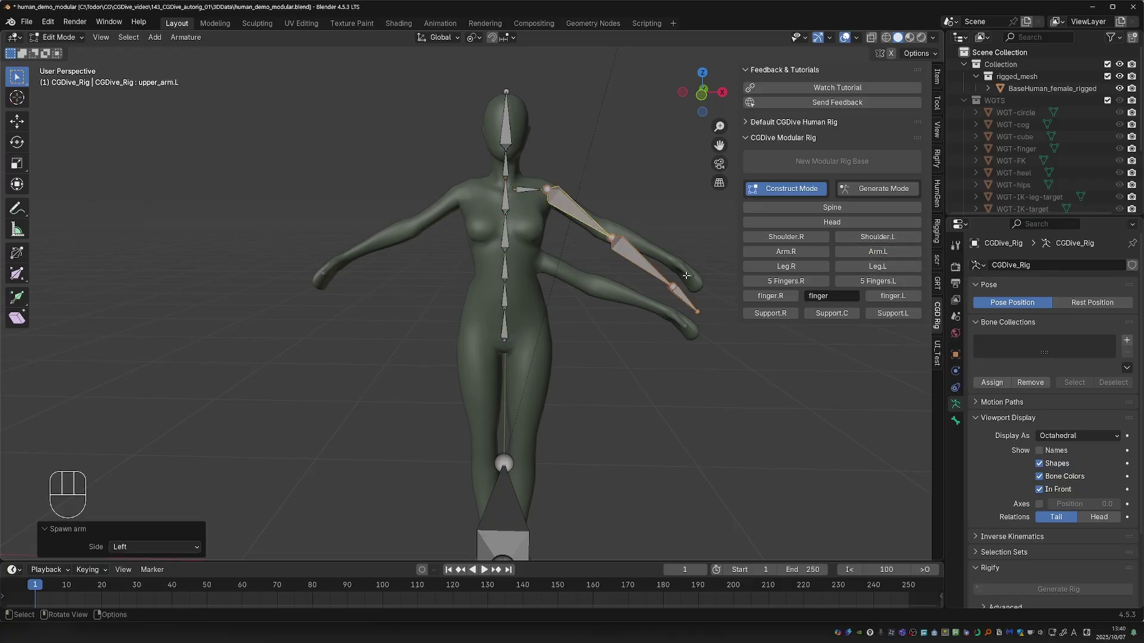
{"action": "key", "text": "KP_1"}
{"action": "key", "text": "r"}
{"action": "left_click", "coordinate": [691, 250]}
{"action": "key", "text": "s"}
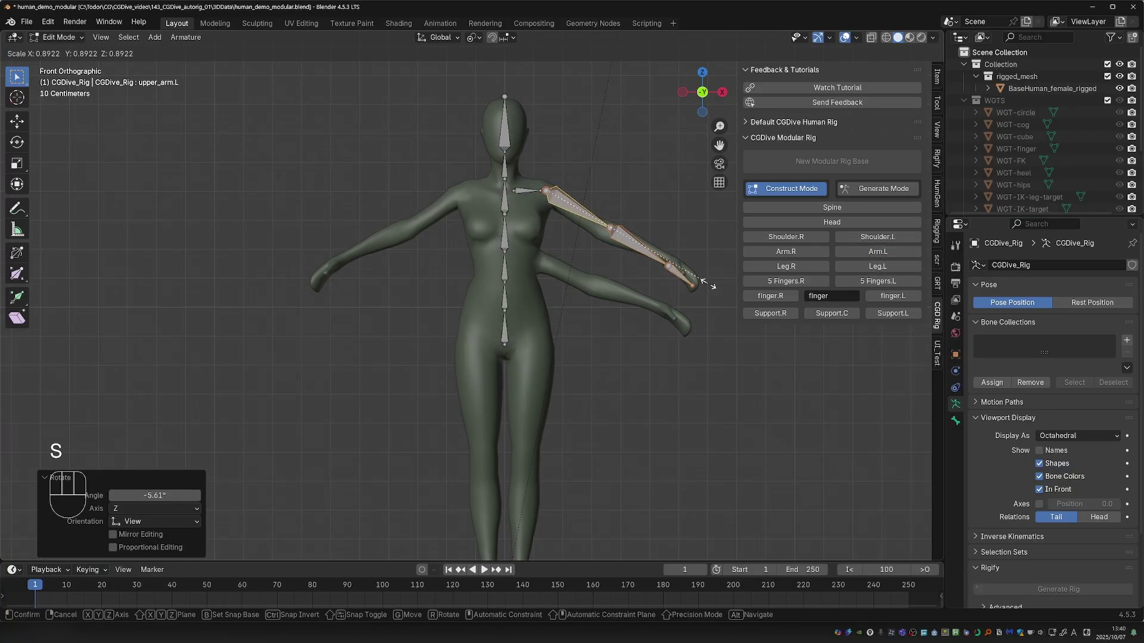
{"action": "middle_click_drag", "start_coordinate": [690, 250], "coordinate": [426, 263]}
{"action": "left_click", "coordinate": [426, 263]}
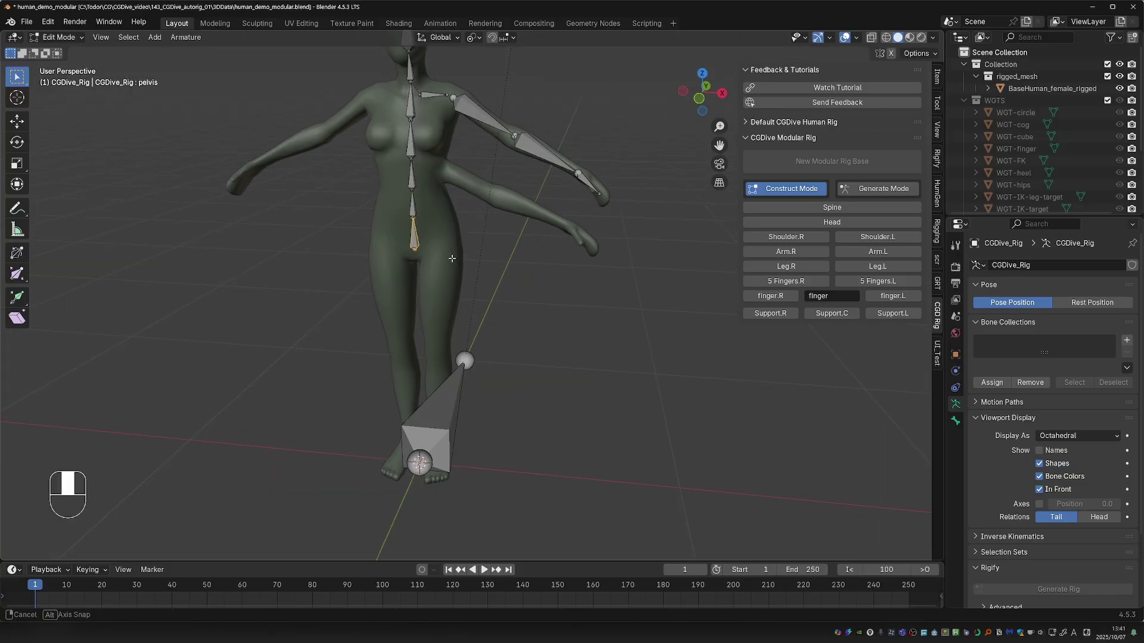
Add Leg.L bones, moving and scaling them into the left leg.
{"action": "left_click", "coordinate": [887, 273]}
{"action": "key", "text": "KP_3"}
{"action": "key", "text": "g"}
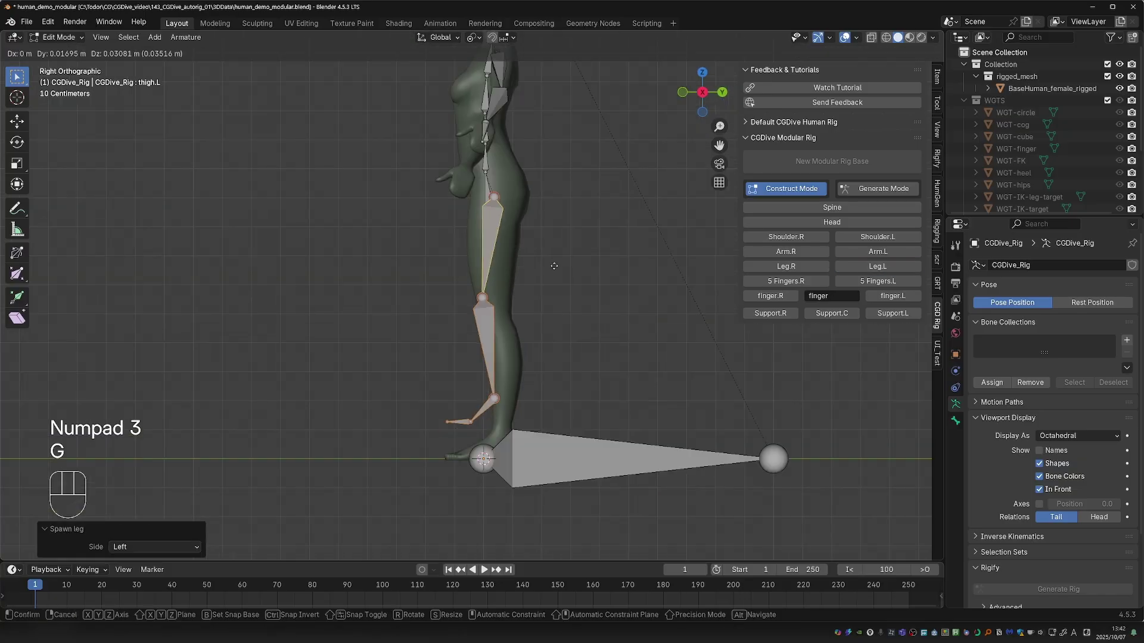
{"action": "key", "text": "s"}
{"action": "key", "text": "s"}
{"action": "key", "text": "s"}
{"action": "key", "text": "s"}
{"action": "key", "text": "KP_1"}
Reposition the left toe bone with stick display, then add a left finger chain.
{"action": "key", "text": "h"}
{"action": "left_click", "coordinate": [1078, 435]}
{"action": "left_click", "coordinate": [1057, 451]}
{"action": "key", "text": "alt+h"}
{"action": "key", "text": "g"}
{"action": "key", "text": "g"}
{"action": "key", "text": "g"}
{"action": "key", "text": "g"}
{"action": "key", "text": "g"}
{"action": "key", "text": "y"}
{"action": "key", "text": "x"}
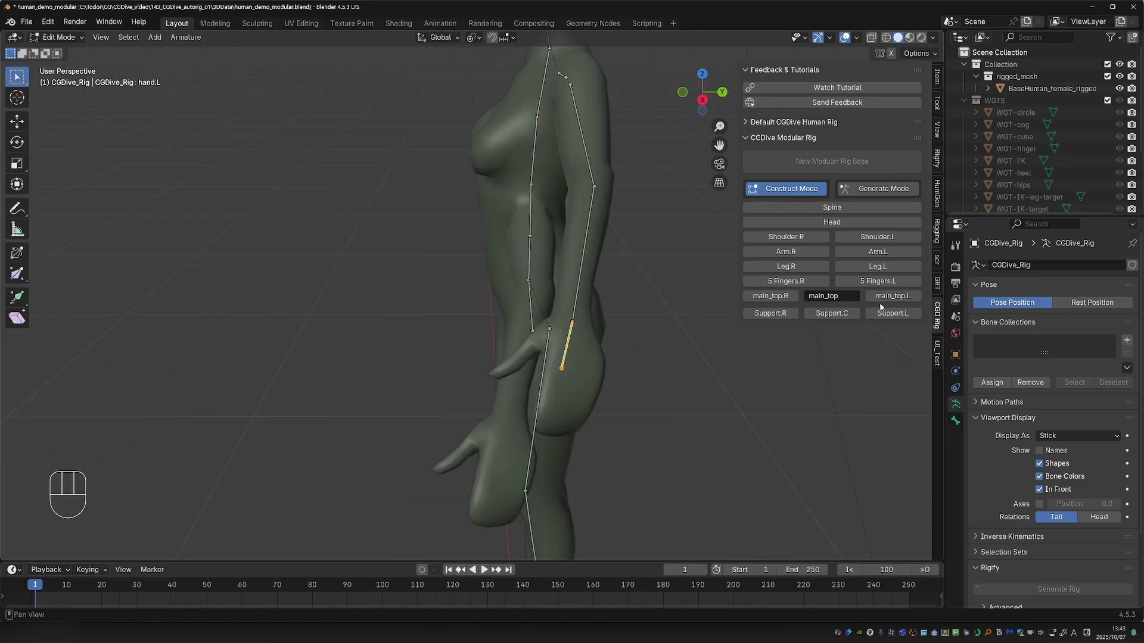
{"action": "left_click", "coordinate": [889, 297]}
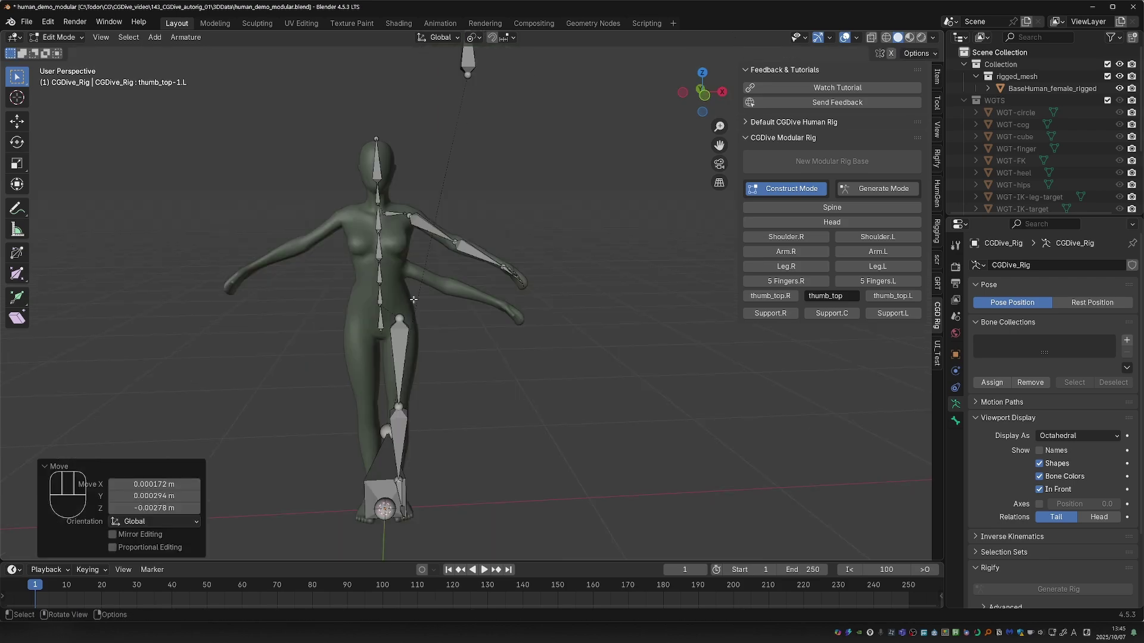
Select all bones and Symmetrize them to mirror the left side onto the right.
{"action": "key", "text": "a"}
{"action": "right_click", "coordinate": [416, 290]}
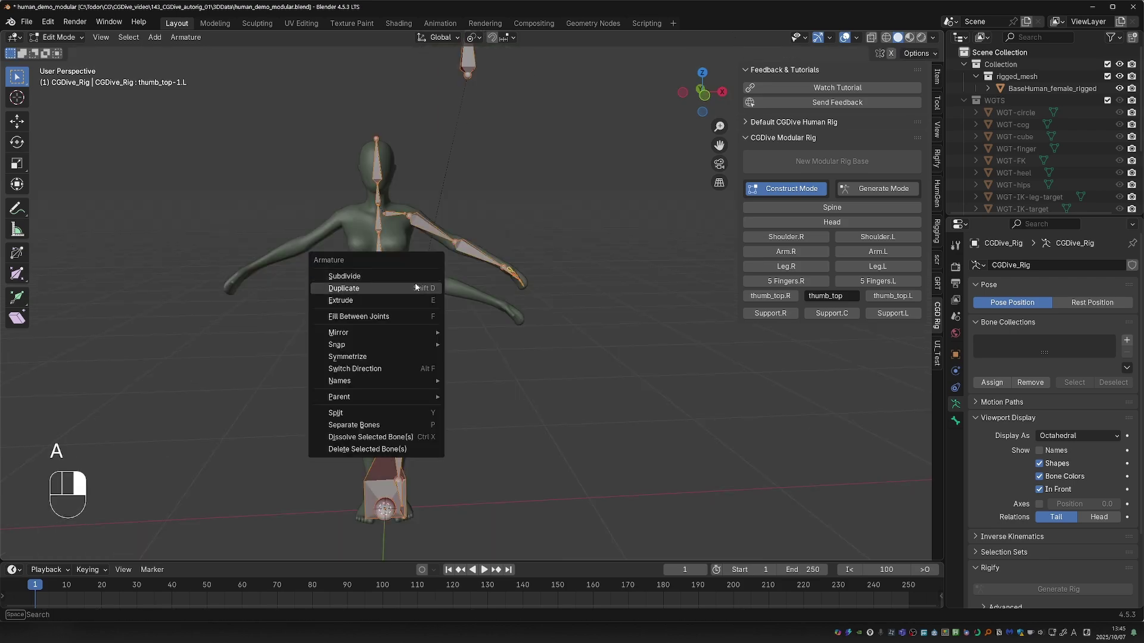
{"action": "left_click", "coordinate": [476, 347]}
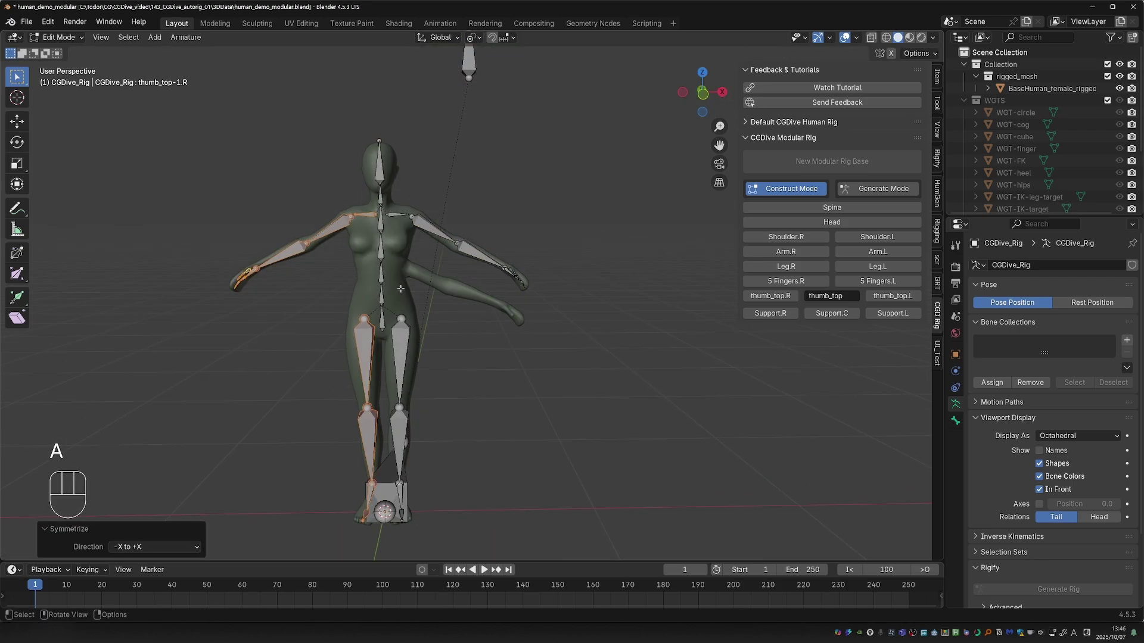
Add a left Support bone at the waist and rotate, move and scale it into place.
{"action": "left_click", "coordinate": [892, 319]}
{"action": "key", "text": "KP_1"}
{"action": "key", "text": "r"}
{"action": "key", "text": "g"}
{"action": "key", "text": "s"}
{"action": "left_click", "coordinate": [421, 322]}
{"action": "key", "text": "d"}
{"action": "key", "text": "g"}
{"action": "key", "text": "s"}
{"action": "mouse_move", "coordinate": [429, 250]}
{"action": "middle_mouse_down"}
{"action": "mouse_move", "coordinate": [465, 202]}
{"action": "mouse_move", "coordinate": [807, 308]}
{"action": "middle_mouse_up"}
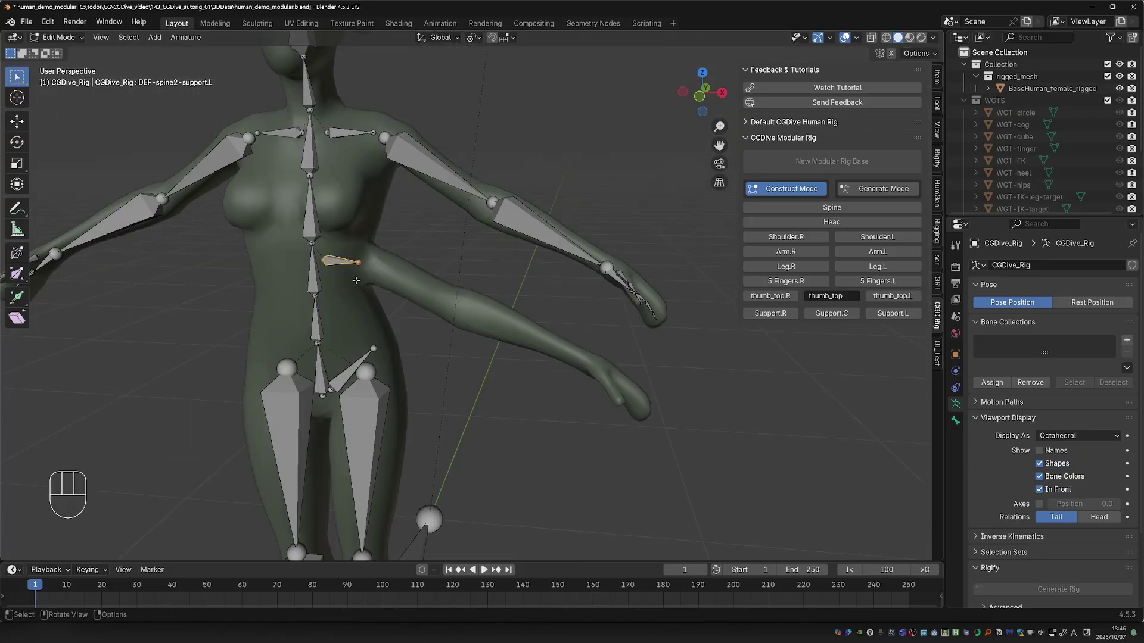
Add another left arm bone chain, rotating and moving it front-back into place.
{"action": "left_click", "coordinate": [889, 253]}
{"action": "key", "text": "KP_1"}
{"action": "key", "text": "r"}
{"action": "left_click", "coordinate": [503, 372]}
{"action": "middle_click_drag", "start_coordinate": [503, 372], "coordinate": [520, 348]}
{"action": "key", "text": "g"}
{"action": "key", "text": "y"}
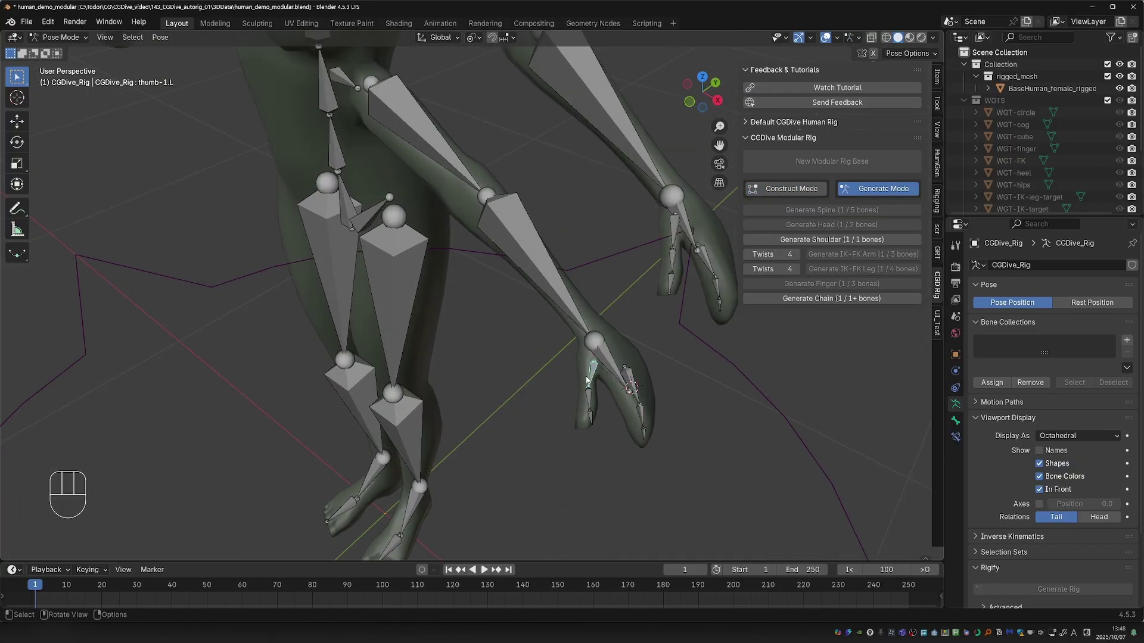
Place the thumb bone inside the thumb and mirror the new bones to the right.
{"action": "key", "text": "Tab"}
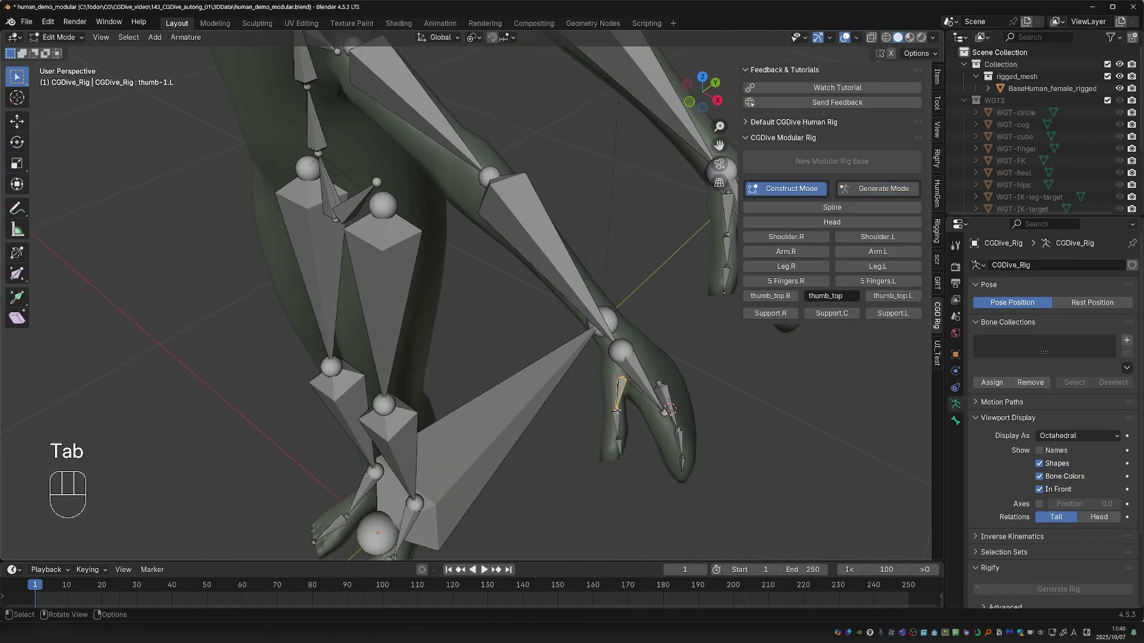
{"action": "key", "text": "g"}
{"action": "key", "text": "g"}
{"action": "key", "text": "g"}
{"action": "key", "text": "g"}
{"action": "key", "text": "g"}
{"action": "key", "text": "g"}
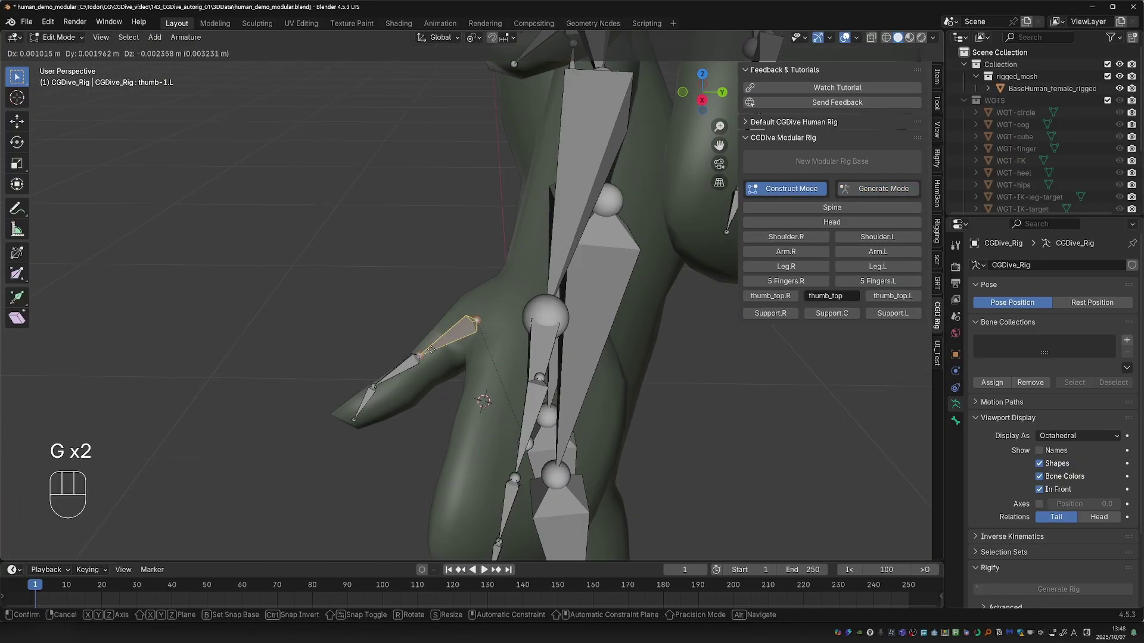
{"action": "scroll", "coordinate": [456, 384], "scroll_direction": "down", "scroll_amount": 5}
{"action": "key", "text": "shift+ctrl+m"}
{"action": "key", "text": "g"}
{"action": "left_click", "coordinate": [414, 245]}
Add a new bone named breast.L and orient it forward from a side view.
{"action": "key", "text": "shift+a"}
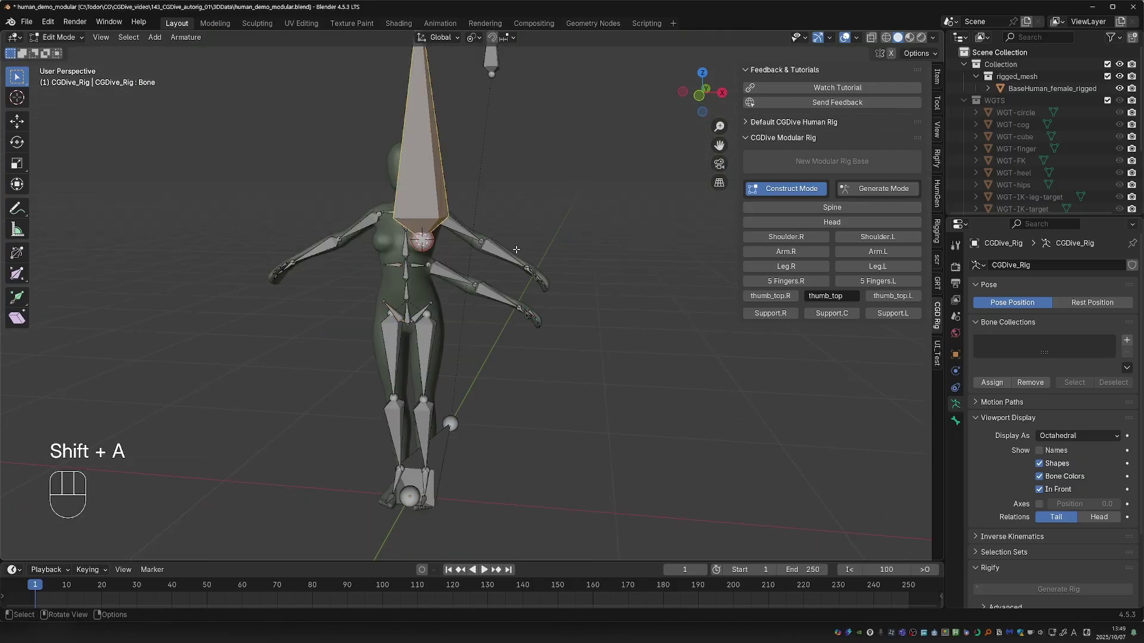
{"action": "key", "text": "F2"}
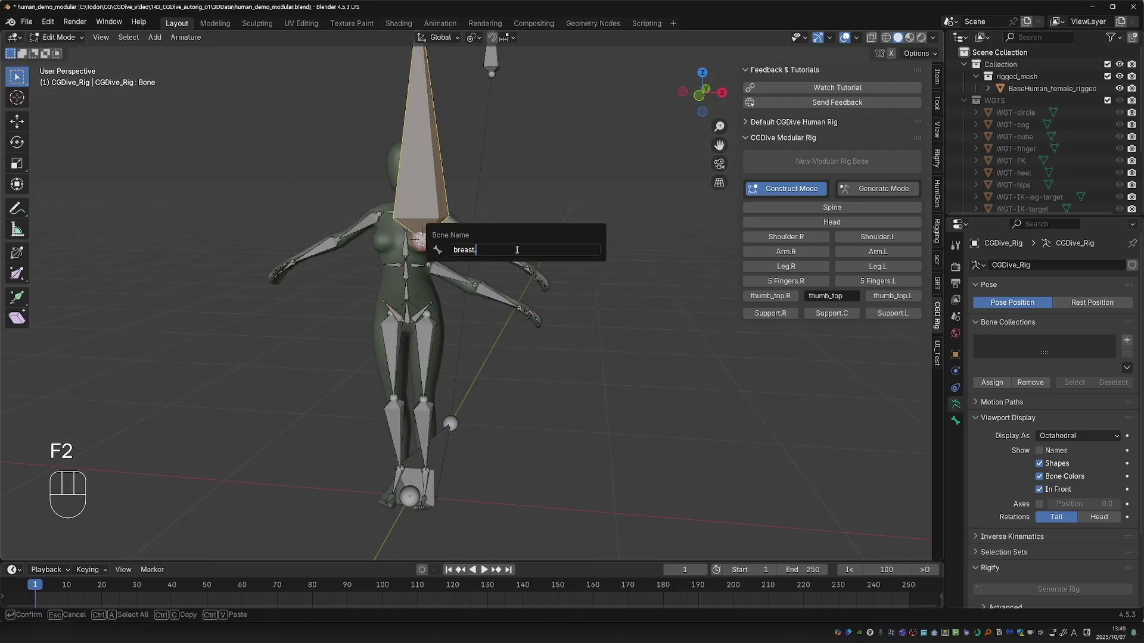
{"action": "type", "text": "L"}
{"action": "key", "text": "Return"}
{"action": "key", "text": "KP_2"}
{"action": "key", "text": "KP_3"}
{"action": "key", "text": "r"}
{"action": "left_click", "coordinate": [426, 262]}
Fit breast.L into the left breast and parent it to chest1 with Keep Offset.
{"action": "key", "text": "s"}
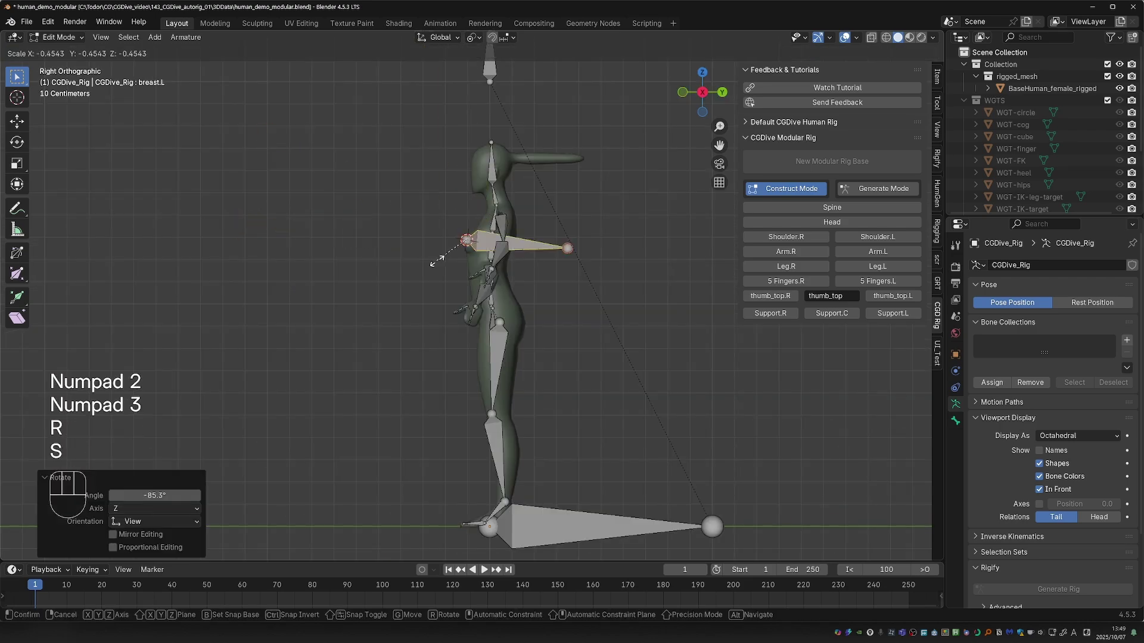
{"action": "scroll", "coordinate": [426, 262], "scroll_direction": "up", "scroll_amount": 5}
{"action": "key", "text": "s"}
{"action": "key", "text": "g"}
{"action": "key", "text": "r"}
{"action": "key", "text": "s"}
{"action": "key", "text": "g"}
{"action": "key", "text": "s"}
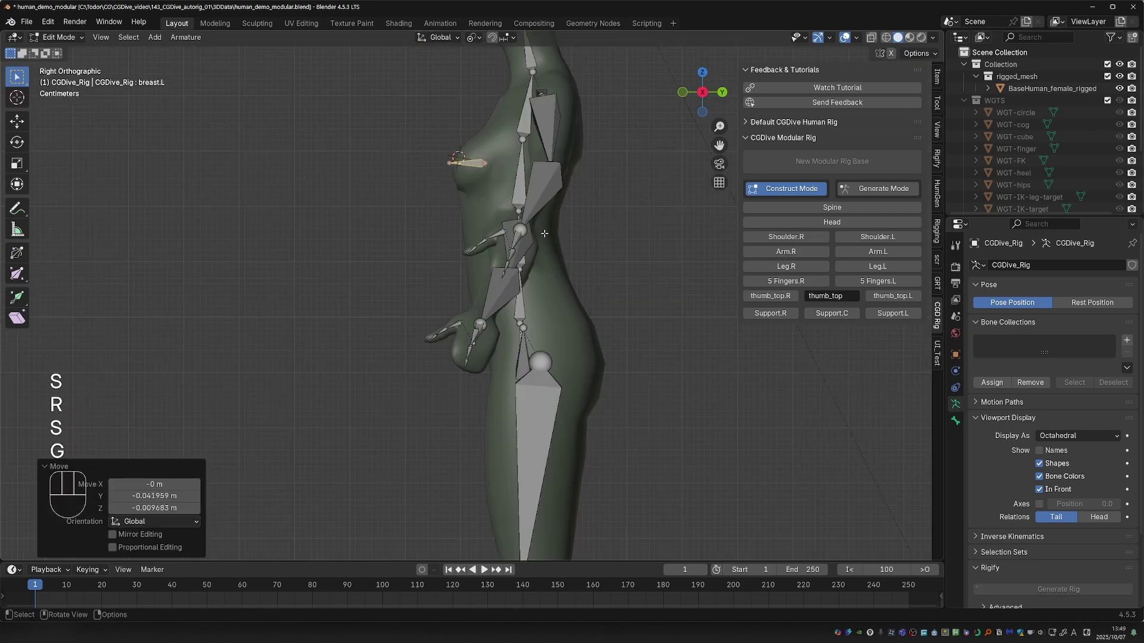
{"action": "key", "text": "g"}
{"action": "key", "text": "g"}
{"action": "middle_click_drag", "start_coordinate": [543, 235], "coordinate": [381, 197]}
{"action": "key", "text": "ctrl+p"}
{"action": "left_click", "coordinate": [295, 164]}
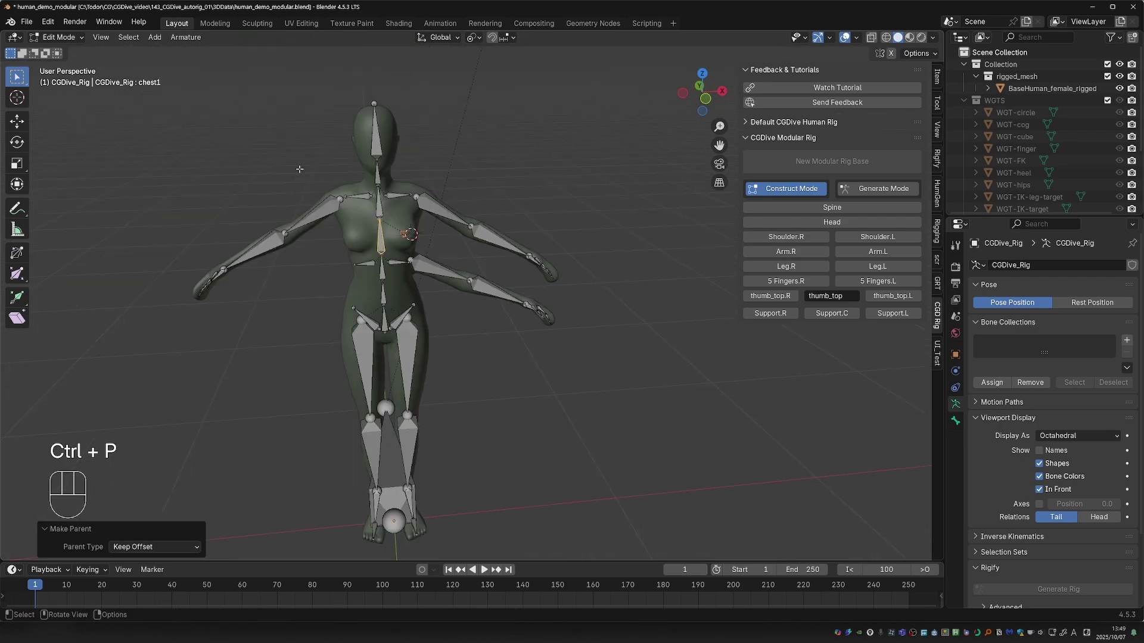
Duplicate the head bone, position the copy off the head, and rename it hair.
{"action": "middle_click_drag", "start_coordinate": [294, 164], "coordinate": [421, 129]}
{"action": "left_click", "coordinate": [420, 128]}
{"action": "key", "text": "KP_3"}
{"action": "scroll", "coordinate": [421, 238], "scroll_direction": "up", "scroll_amount": 3}
{"action": "key", "text": "shift+d"}
{"action": "left_click", "coordinate": [520, 262]}
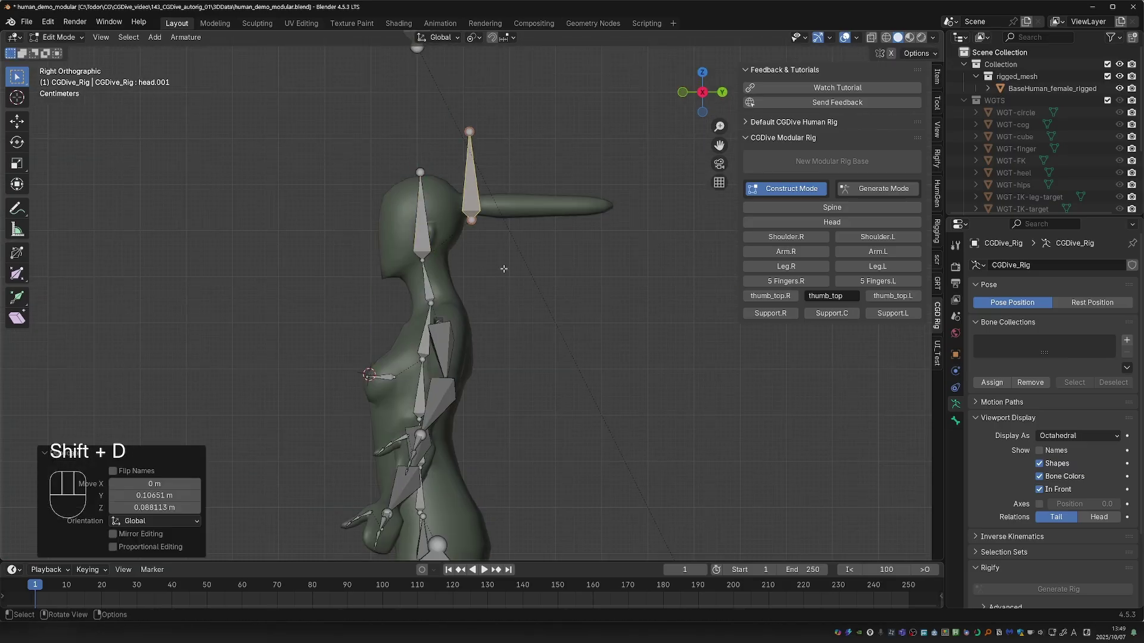
{"action": "key", "text": "r"}
{"action": "left_click", "coordinate": [524, 226]}
{"action": "key", "text": "g"}
{"action": "key", "text": "g"}
{"action": "key", "text": "F2"}
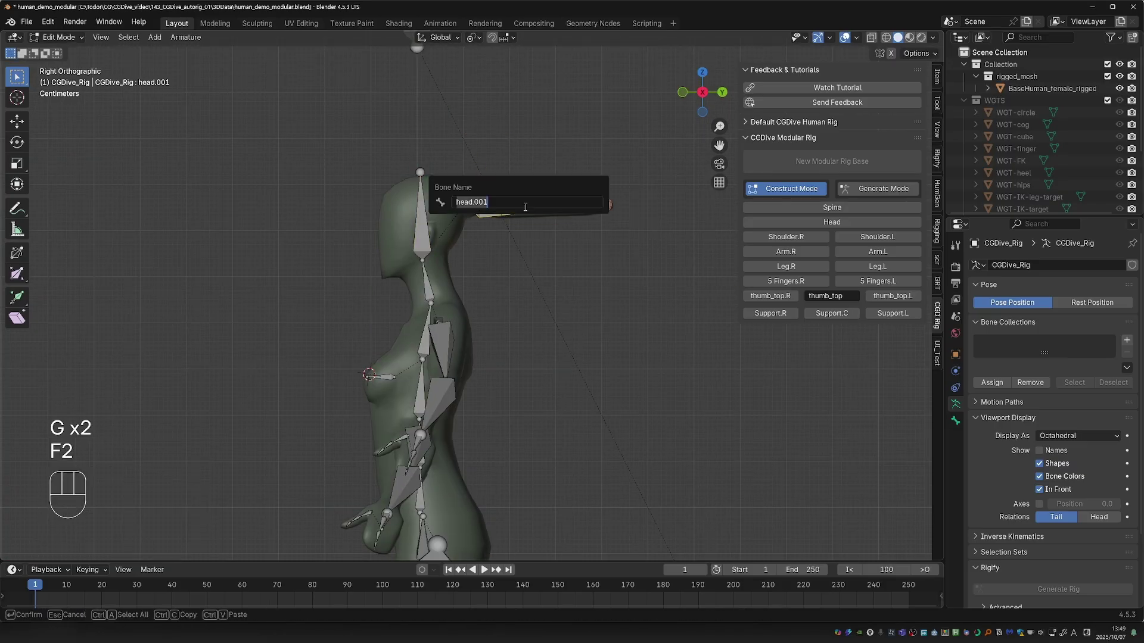
{"action": "type", "text": "hair"}
{"action": "key", "text": "Return"}
Subdivide the hair bone into a chain and mirror the breast bone to the right side.
{"action": "right_click", "coordinate": [494, 152]}
{"action": "left_click", "coordinate": [494, 152]}
{"action": "key", "text": "ctrl+z"}
{"action": "left_click", "coordinate": [422, 200], "text": "shift"}
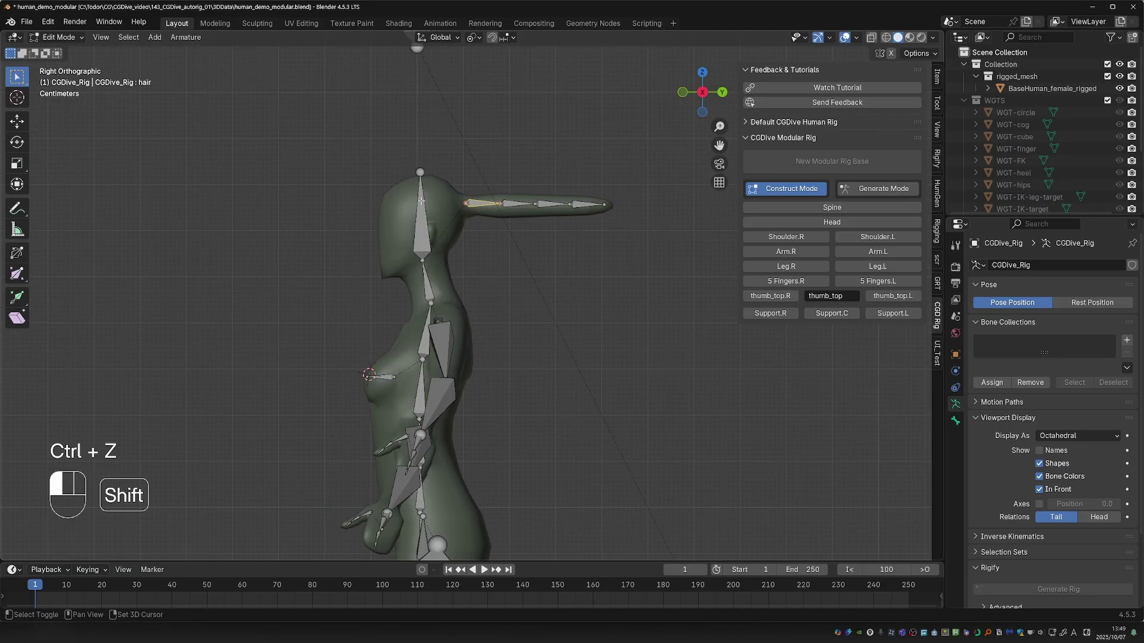
{"action": "key", "text": "ctrl+p"}
{"action": "left_click", "coordinate": [421, 200]}
{"action": "key", "text": "Tab"}
{"action": "key", "text": "r"}
{"action": "middle_click_drag", "start_coordinate": [421, 201], "coordinate": [359, 404]}
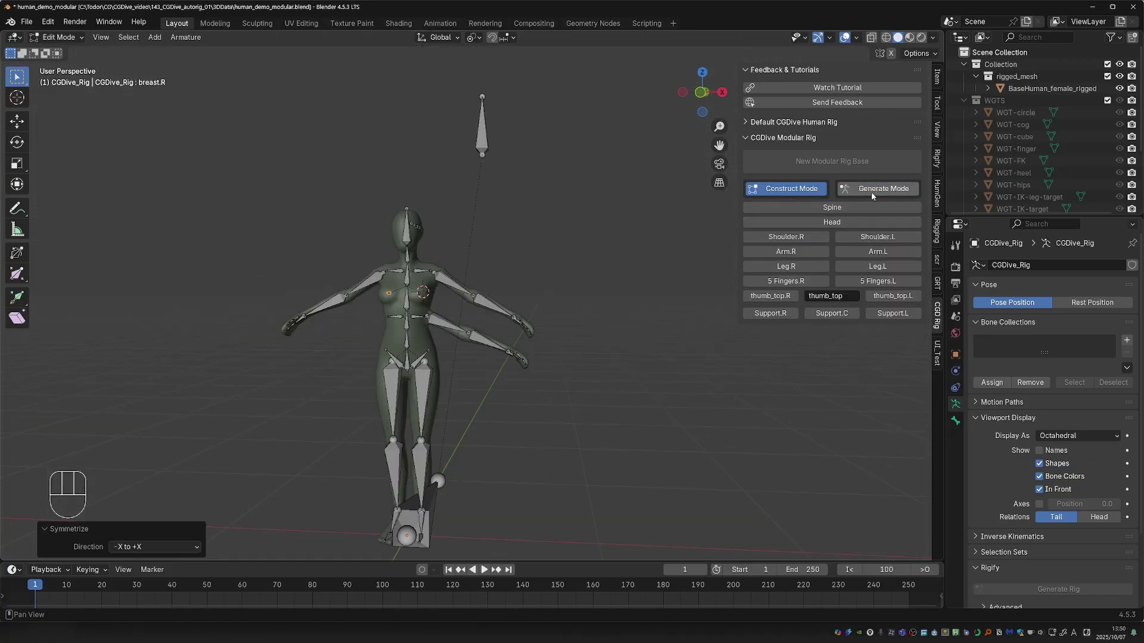
Switch to Generate Mode and generate spine controls from the spine chain up to chest2.
{"action": "left_click", "coordinate": [871, 191]}
{"action": "middle_click_drag", "start_coordinate": [417, 405], "coordinate": [416, 425]}
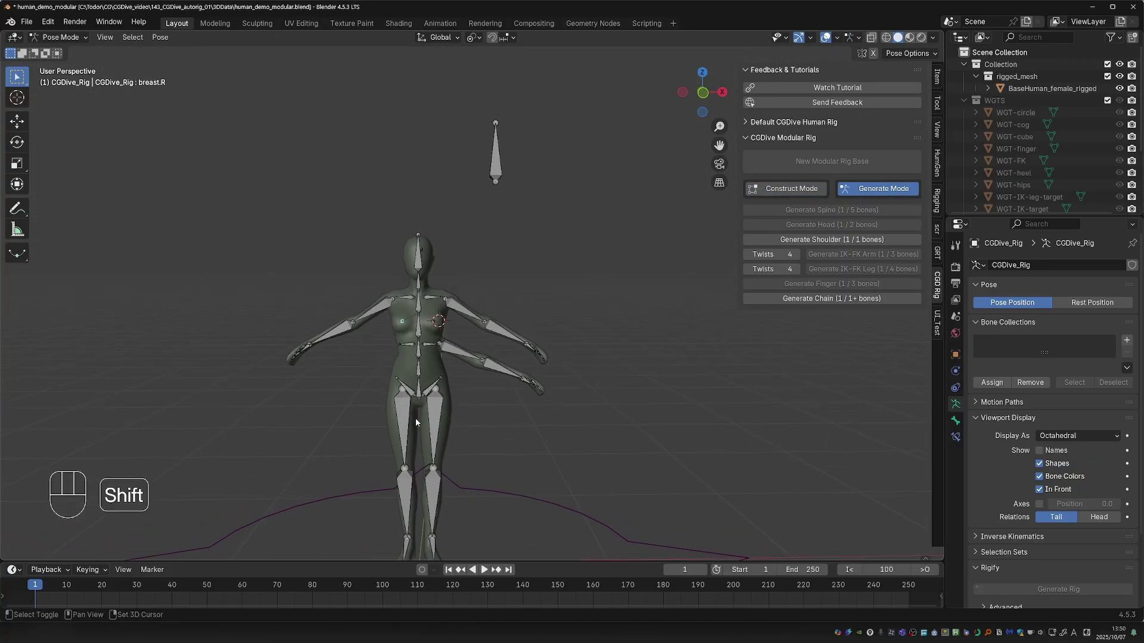
{"action": "scroll", "coordinate": [394, 421], "scroll_direction": "up", "scroll_amount": 2}
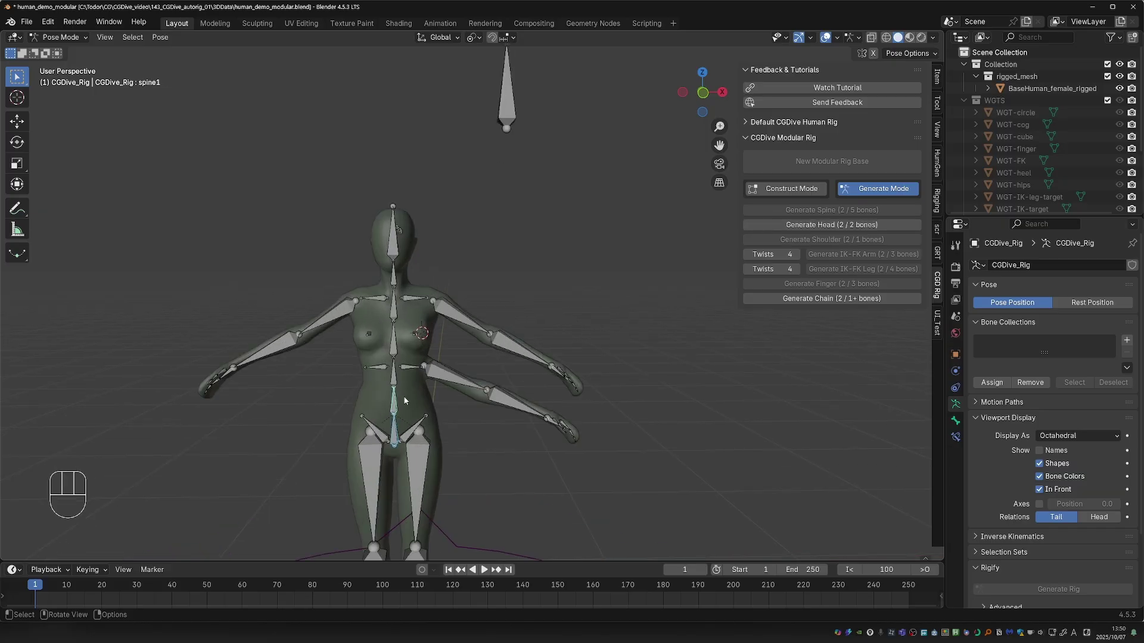
{"action": "left_click", "coordinate": [395, 366], "text": "shift"}
{"action": "left_click", "coordinate": [394, 341], "text": "shift"}
{"action": "left_click", "coordinate": [409, 316], "text": "shift"}
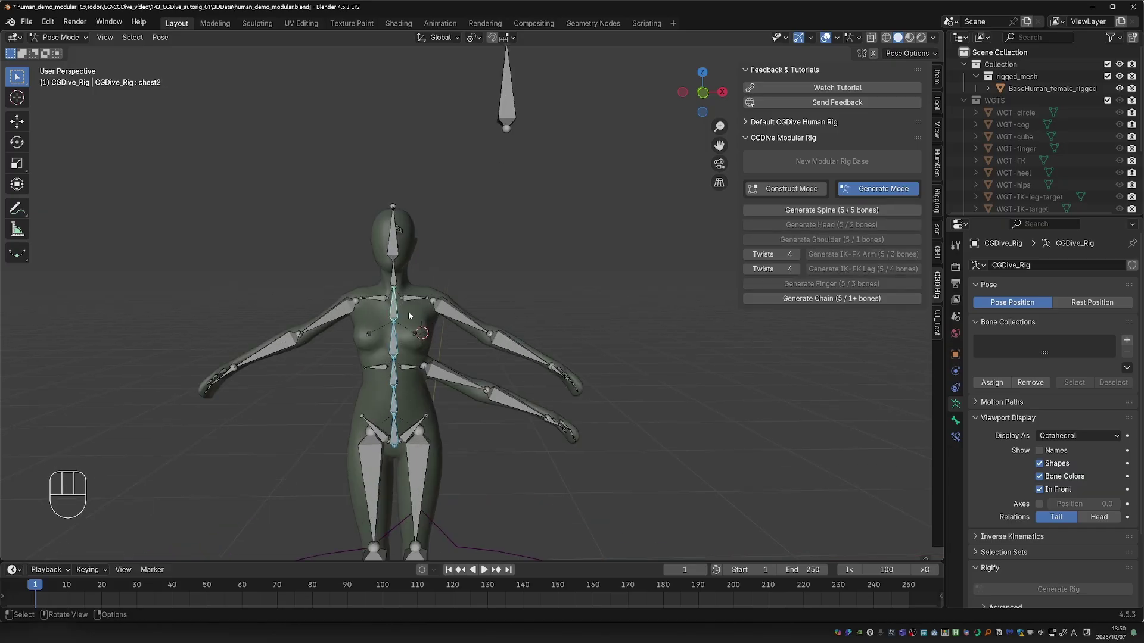
{"action": "left_click", "coordinate": [832, 210]}
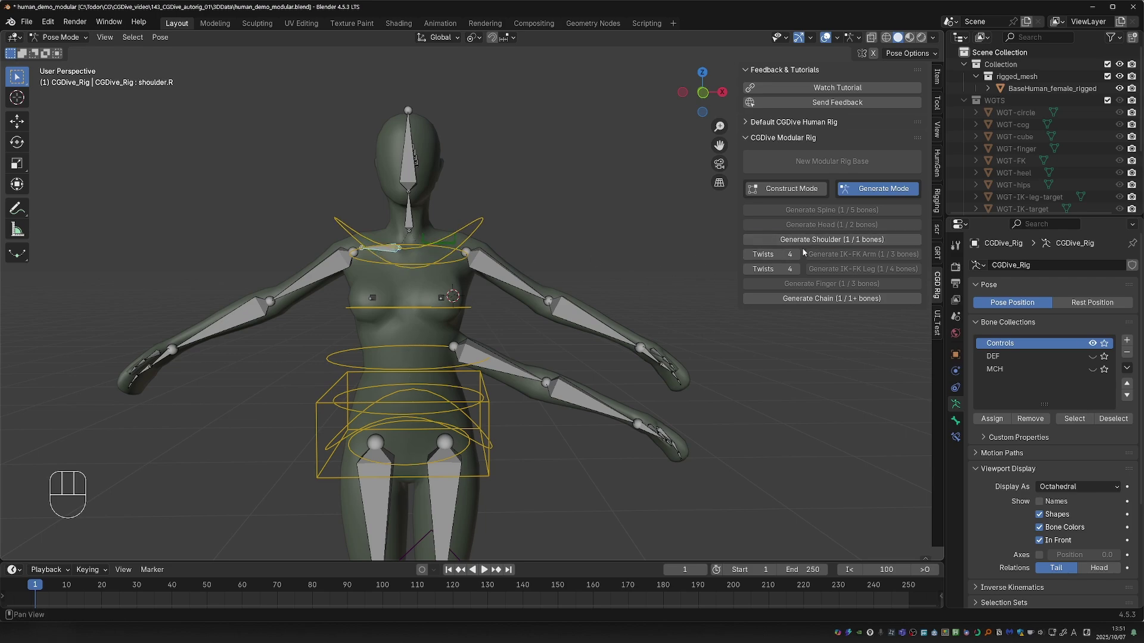
Select the head bones, then generate IK/FK controls for the left arm chain.
{"action": "left_click", "coordinate": [405, 178], "text": "shift"}
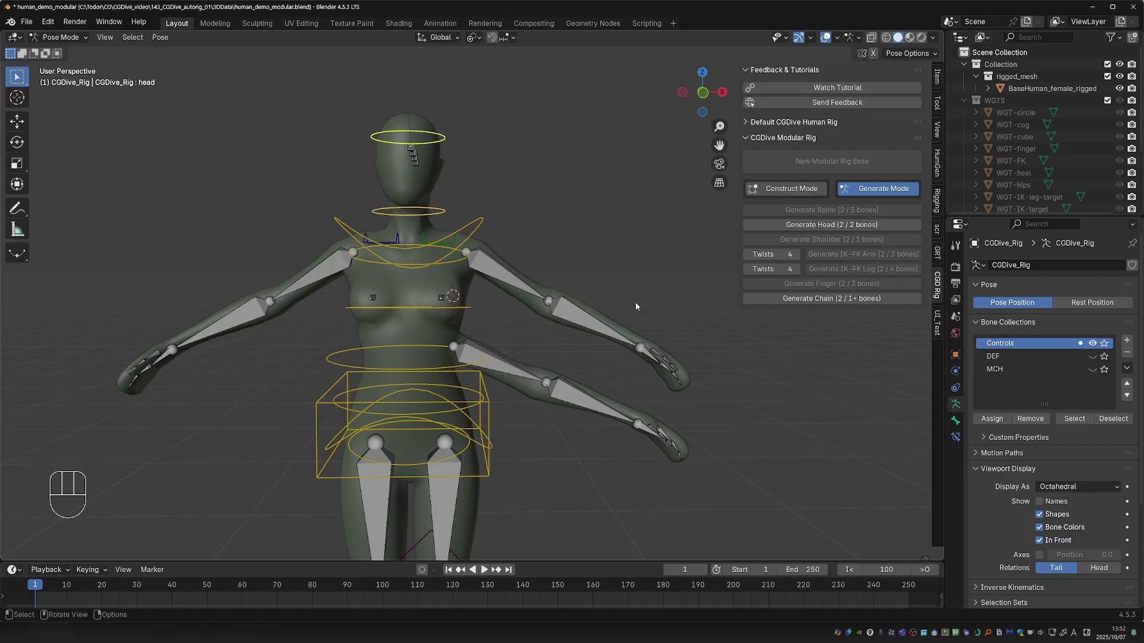
{"action": "mouse_move", "coordinate": [609, 311]}
{"action": "middle_mouse_down"}
{"action": "mouse_move", "coordinate": [536, 298]}
{"action": "mouse_move", "coordinate": [559, 359]}
{"action": "middle_mouse_up"}
{"action": "left_click", "coordinate": [495, 305], "text": "shift"}
{"action": "left_click", "coordinate": [604, 398], "text": "shift"}
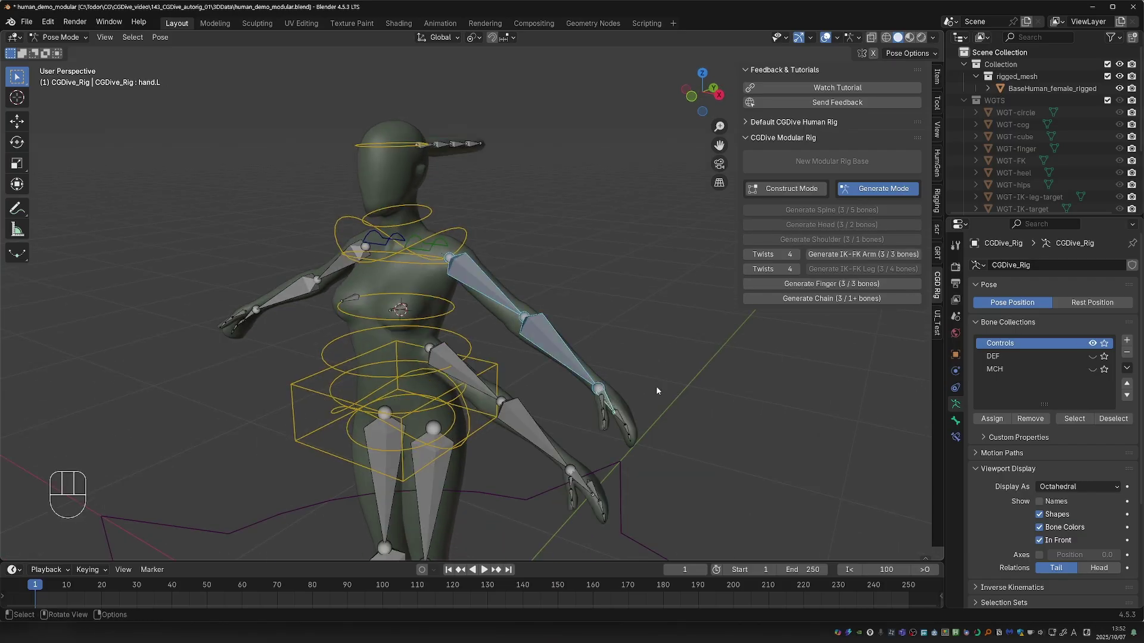
{"action": "left_click_drag", "start_coordinate": [734, 254], "coordinate": [687, 255]}
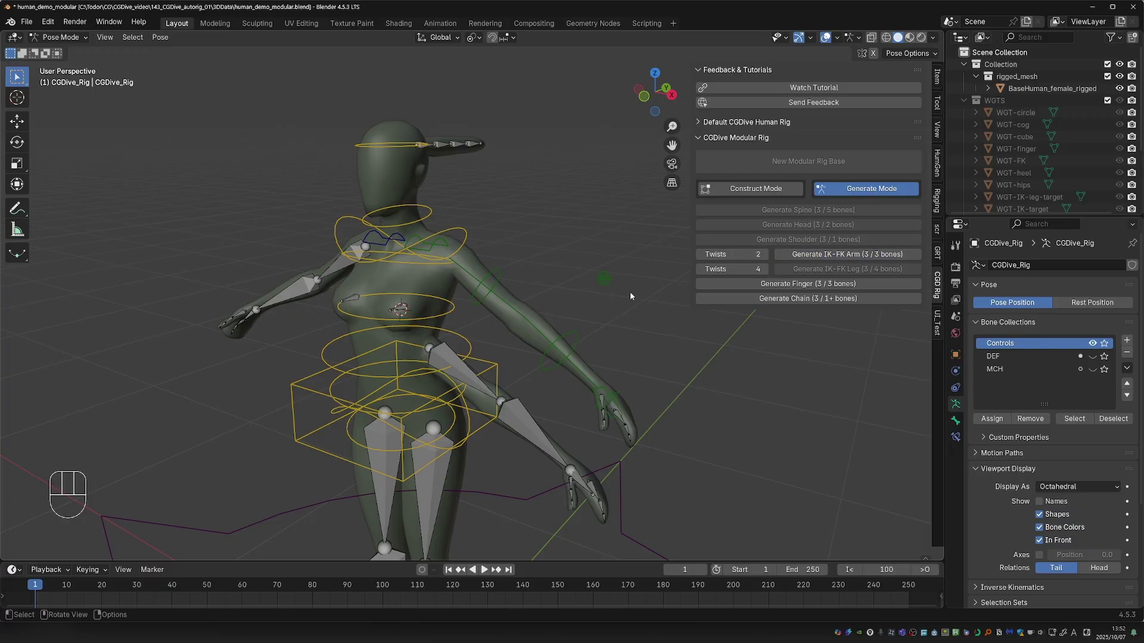
{"action": "middle_click_drag", "start_coordinate": [529, 334], "coordinate": [476, 334]}
{"action": "scroll", "coordinate": [476, 298], "scroll_direction": "down", "scroll_amount": 3}
{"action": "left_click", "coordinate": [507, 138]}
Regenerate the left arm IK/FK controls and select the leg bones for generation.
{"action": "left_click", "coordinate": [937, 76]}
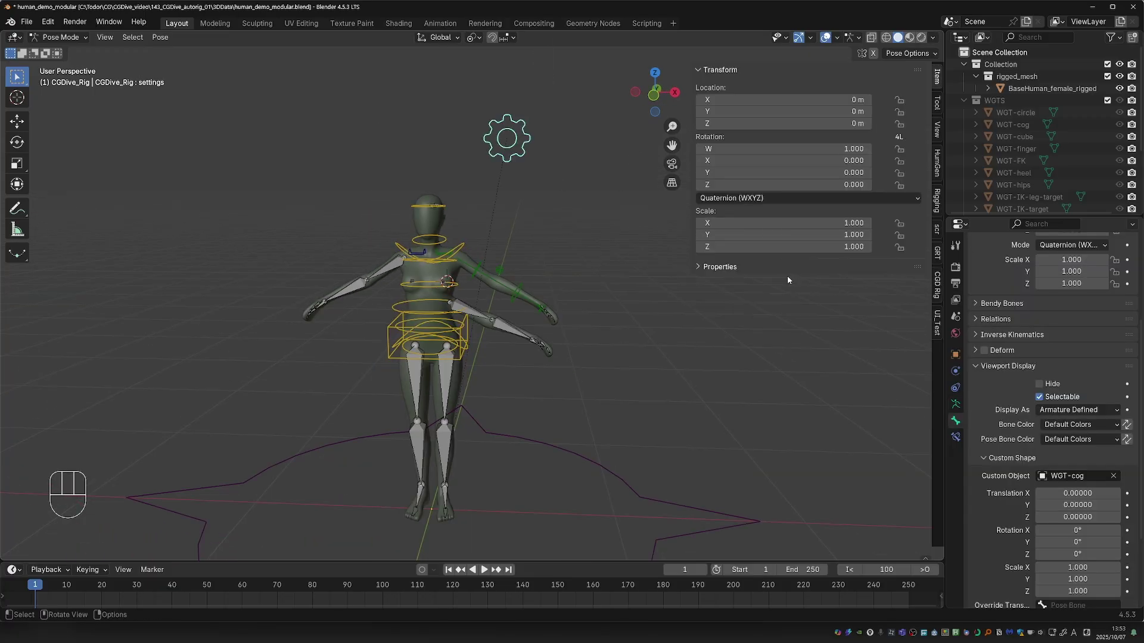
{"action": "key", "text": "ctrl+z"}
{"action": "key", "text": "ctrl+z"}
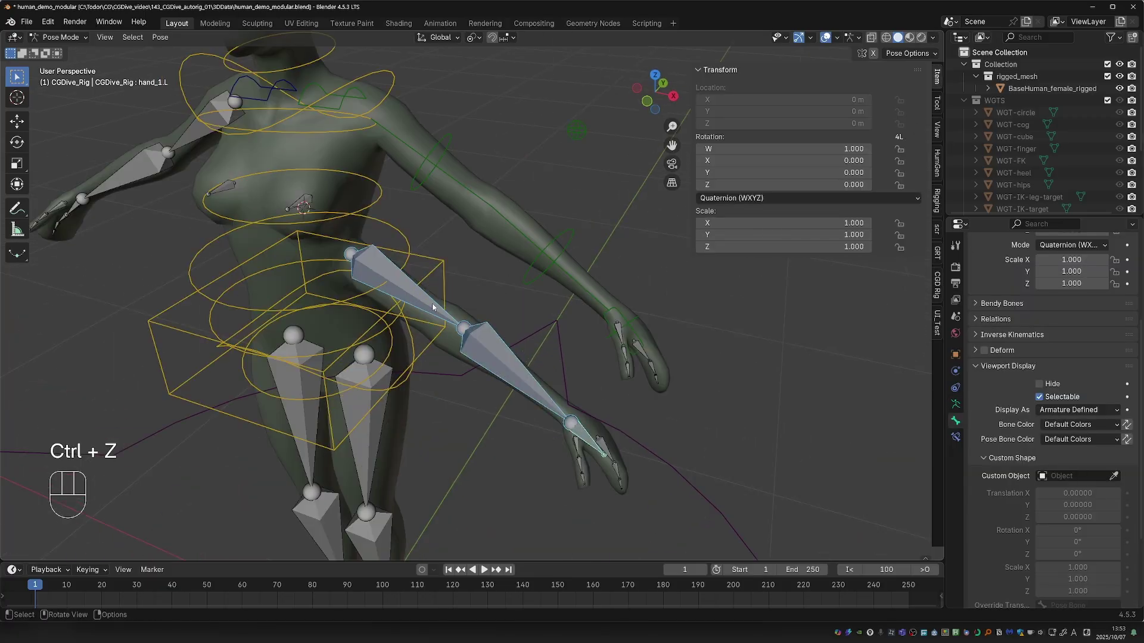
{"action": "left_click", "coordinate": [780, 255]}
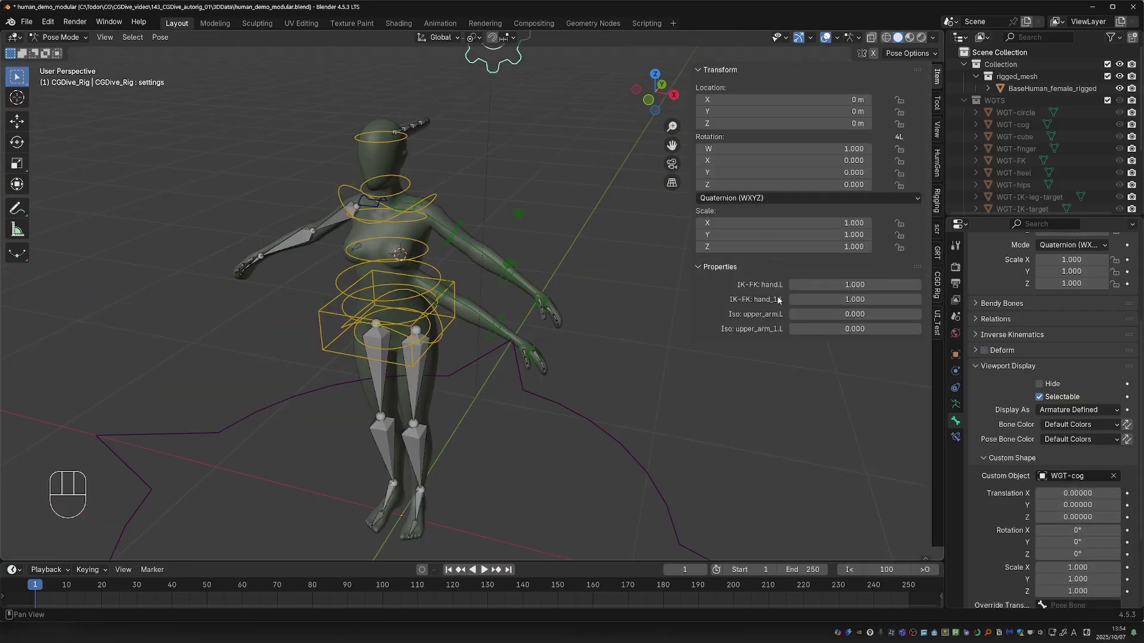
{"action": "key", "text": "ctrl+shift+z"}
{"action": "key", "text": "ctrl+shift+z"}
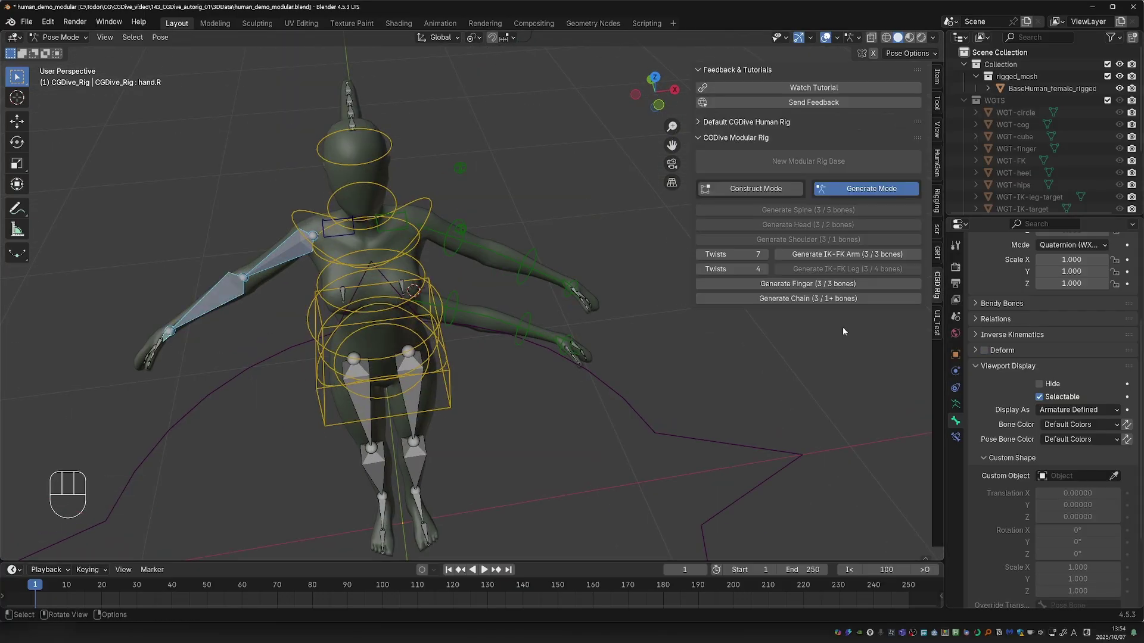
{"action": "middle_click_drag", "start_coordinate": [425, 488], "coordinate": [425, 340], "text": "shift"}
{"action": "left_click", "coordinate": [424, 340], "text": "shift"}
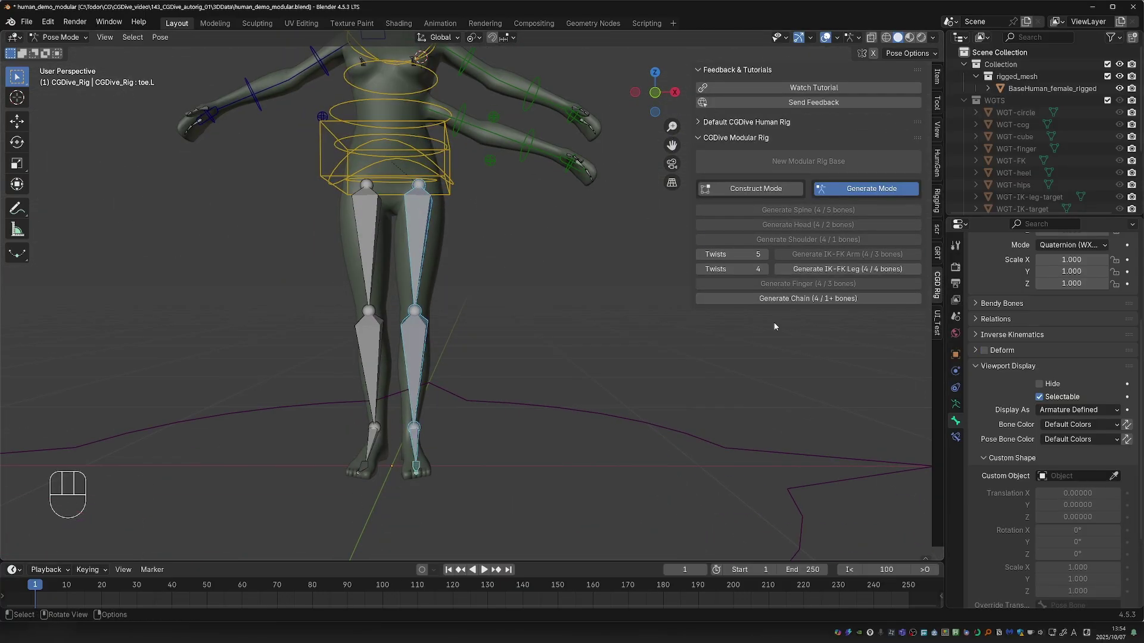
{"action": "left_click", "coordinate": [368, 250]}
{"action": "left_click", "coordinate": [378, 405], "text": "shift"}
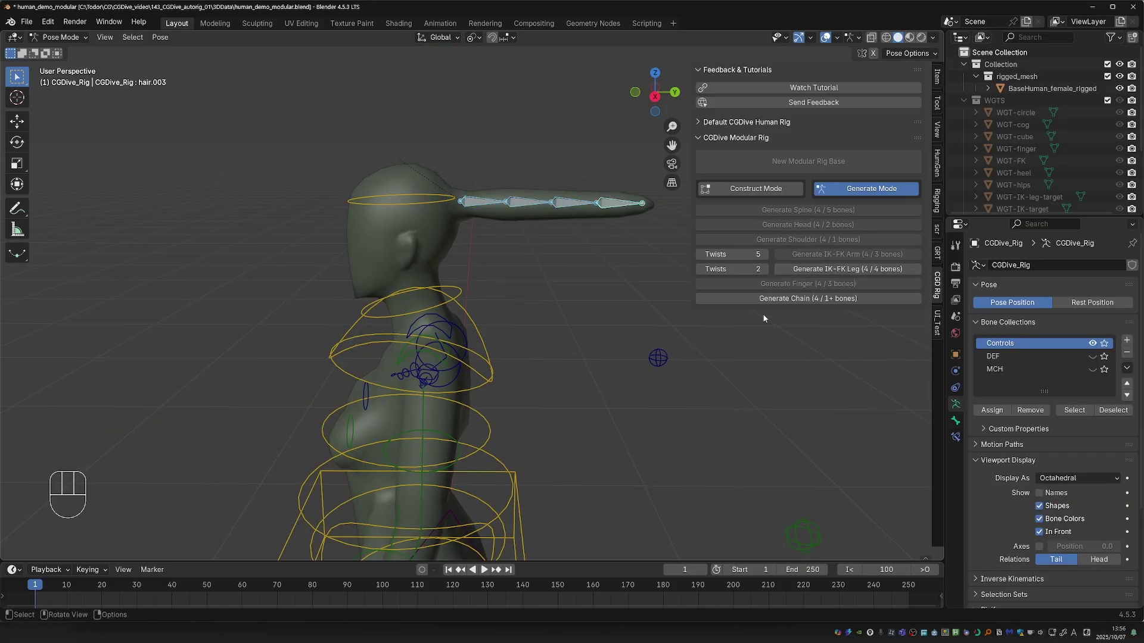
Generate the hair chain controls and bind the body mesh to the rig with automatic weights.
{"action": "left_click", "coordinate": [774, 299]}
{"action": "middle_click_drag", "start_coordinate": [774, 304], "coordinate": [610, 323]}
{"action": "key", "text": "r"}
{"action": "key", "text": "r"}
{"action": "key", "text": "Tab"}
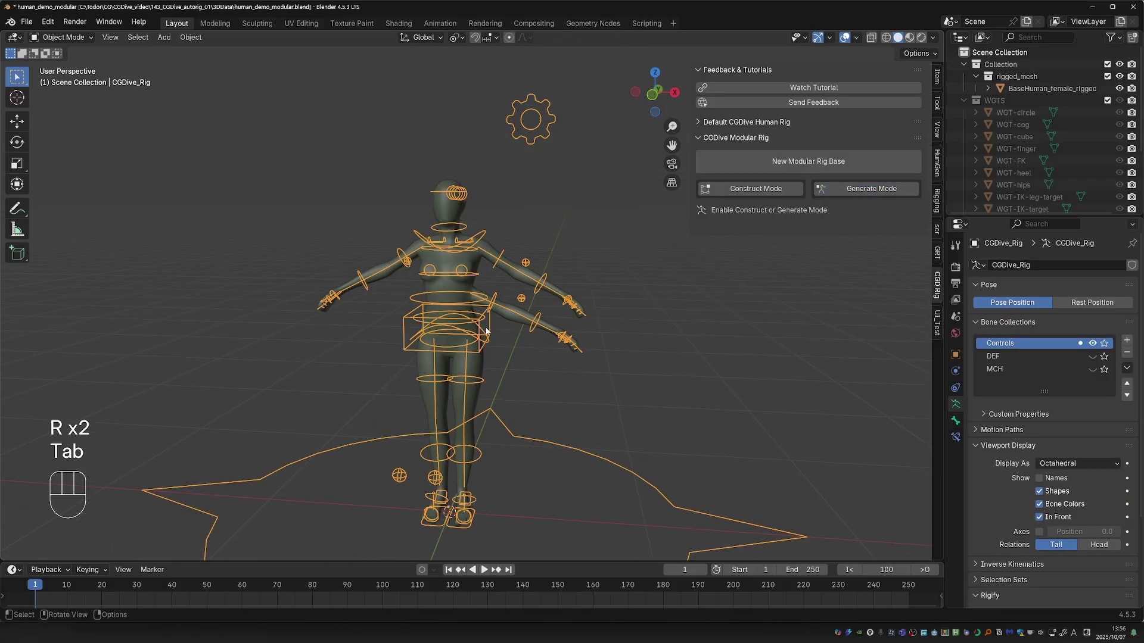
{"action": "left_click", "coordinate": [507, 306], "text": "shift"}
{"action": "left_click", "coordinate": [546, 281], "text": "shift"}
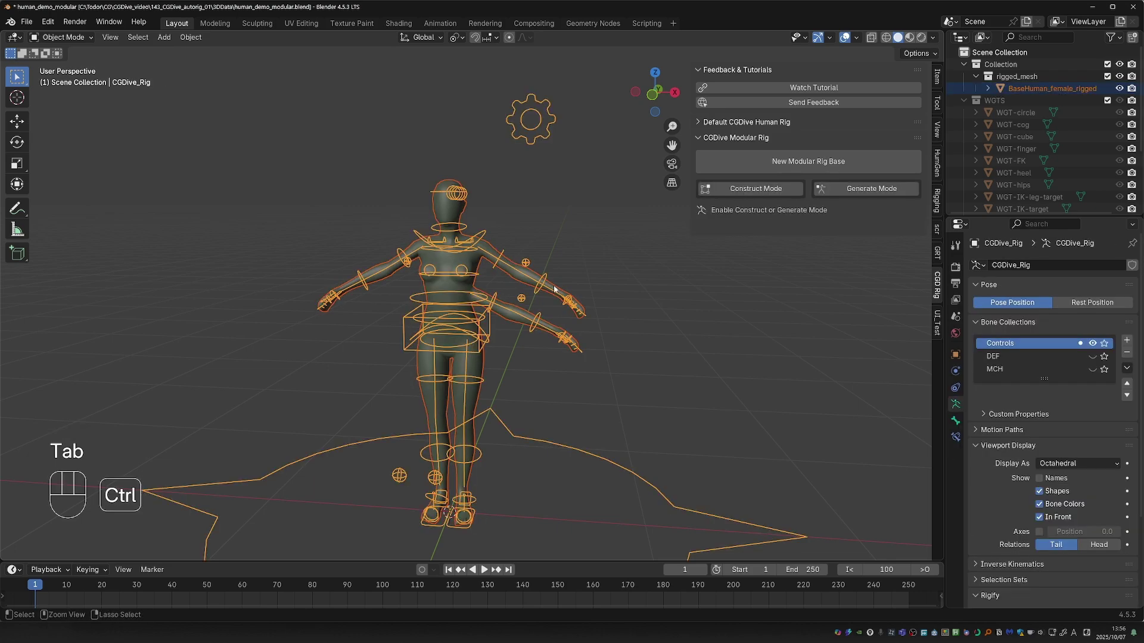
{"action": "key", "text": "ctrl+p"}
{"action": "left_click", "coordinate": [552, 285]}
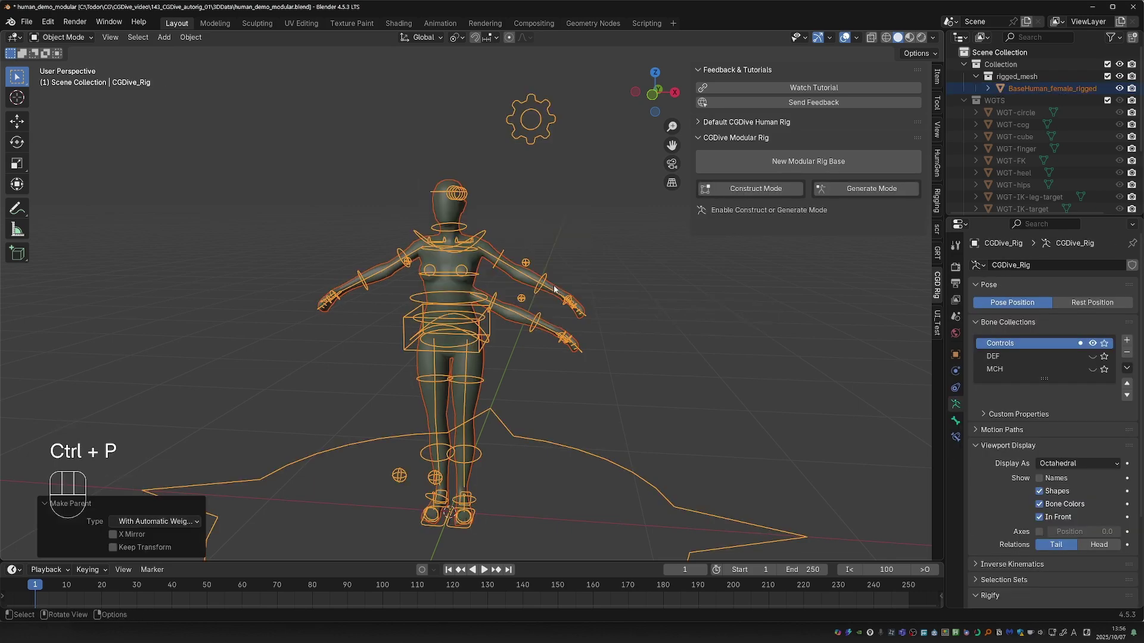
Pose the hand IK target and controls in Pose Mode, switching hand_1.L from IK to FK.
{"action": "key", "text": "Tab"}
{"action": "mouse_move", "coordinate": [567, 348]}
{"action": "middle_mouse_down"}
{"action": "mouse_move", "coordinate": [486, 321]}
{"action": "mouse_move", "coordinate": [569, 265]}
{"action": "middle_mouse_up"}
{"action": "key", "text": "z"}
{"action": "key", "text": "g"}
{"action": "key", "text": "r"}
{"action": "key", "text": "r"}
{"action": "left_click", "coordinate": [486, 336]}
{"action": "key", "text": "g"}
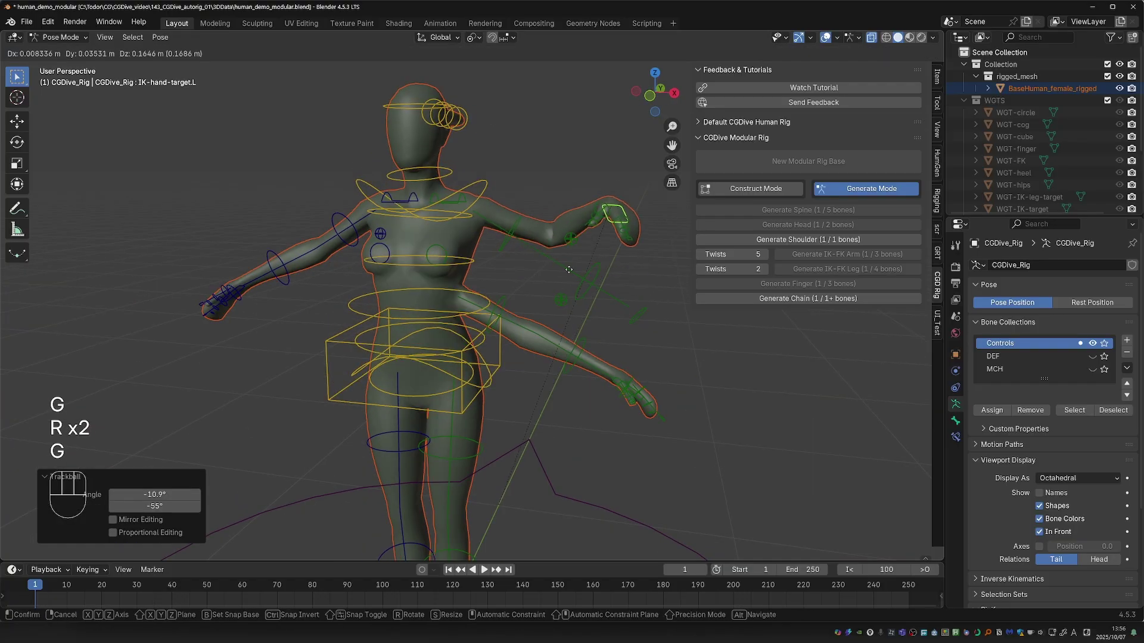
{"action": "key", "text": "r"}
{"action": "key", "text": "r"}
{"action": "left_click_drag", "start_coordinate": [854, 342], "coordinate": [822, 343]}
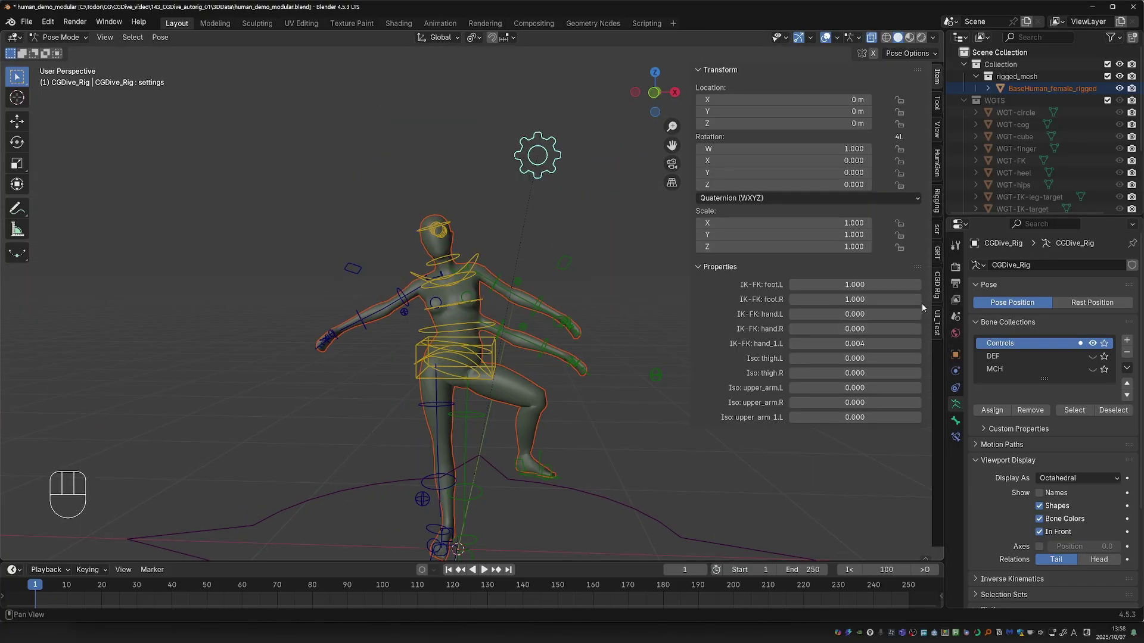
Drag IK-FK foot.R and hand_1.L to 0 and Iso: upper_arm.L to 1.
{"action": "mouse_move", "coordinate": [915, 301]}
{"action": "left_mouse_down"}
{"action": "mouse_move", "coordinate": [834, 301]}
{"action": "mouse_move", "coordinate": [833, 285]}
{"action": "left_mouse_up"}
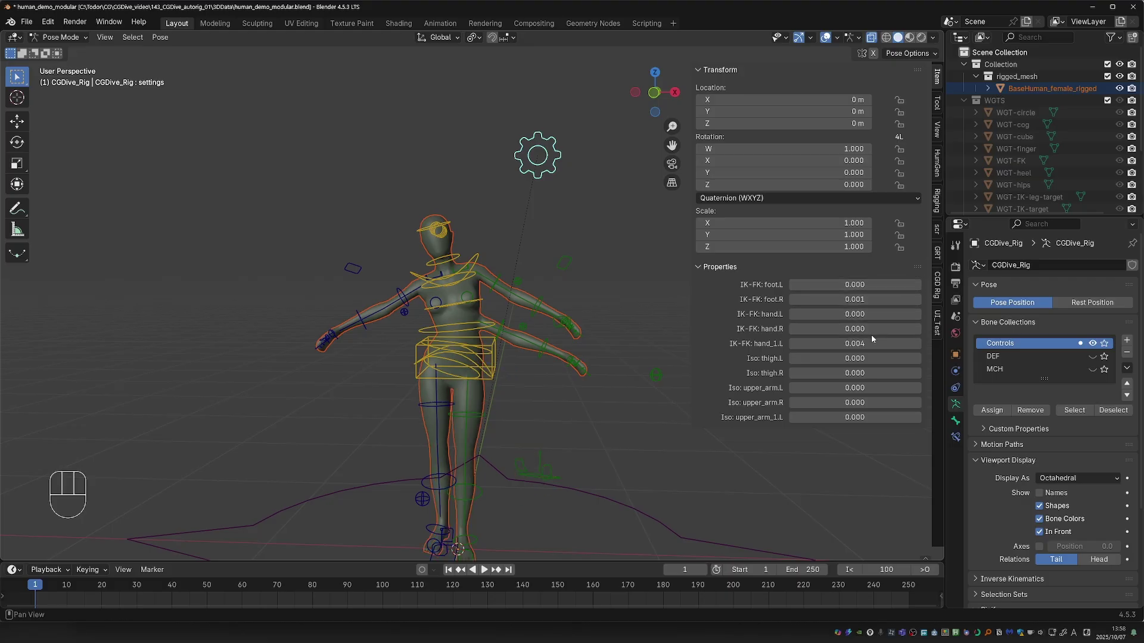
{"action": "left_click_drag", "start_coordinate": [870, 344], "coordinate": [845, 344]}
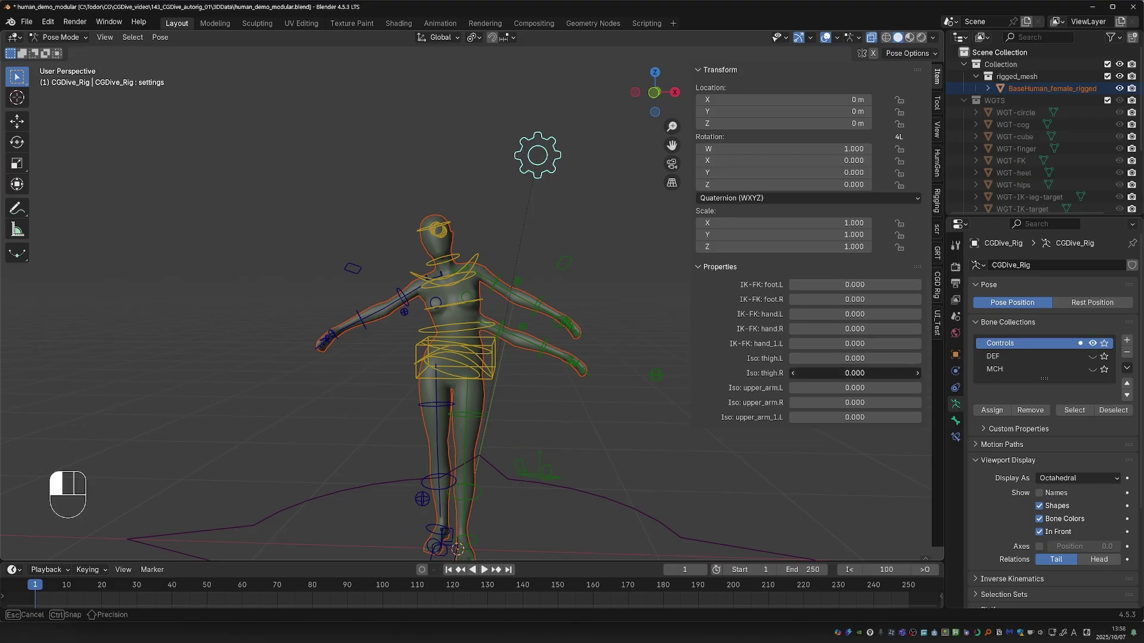
{"action": "mouse_move", "coordinate": [833, 388]}
{"action": "left_mouse_down"}
{"action": "mouse_move", "coordinate": [882, 388]}
{"action": "mouse_move", "coordinate": [803, 417]}
{"action": "left_mouse_up"}
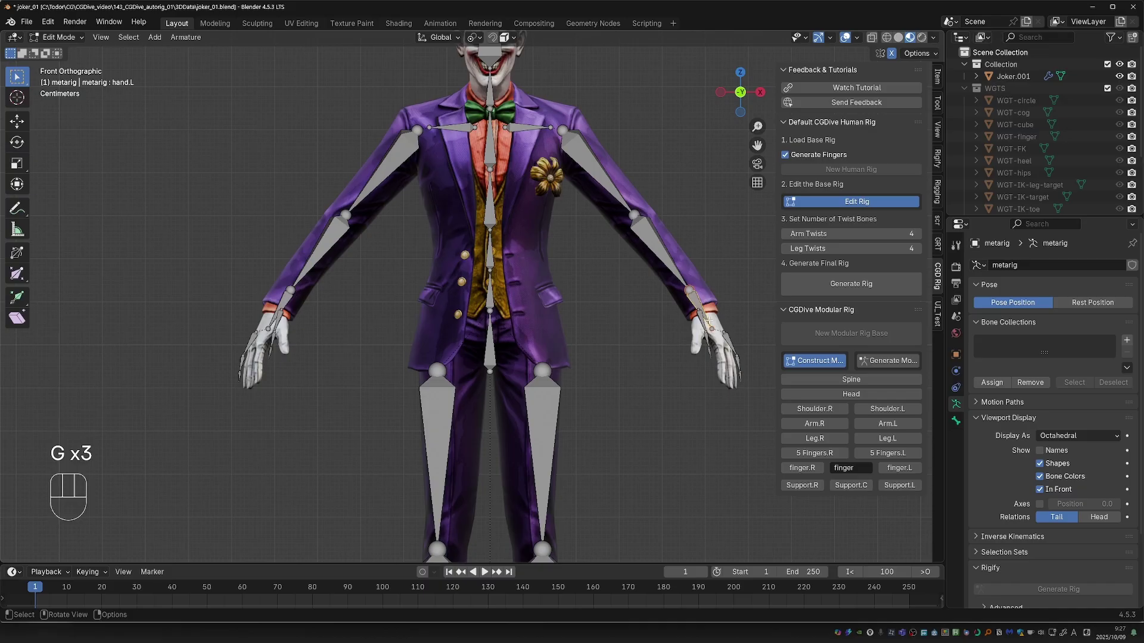
Orbit the view around to the Joker's left hand.
{"action": "middle_click_drag", "start_coordinate": [536, 298], "coordinate": [579, 252]}
In Pose Mode, select the four finger bones and snap them to the 3D cursor.
{"action": "scroll", "coordinate": [579, 253], "scroll_direction": "up", "scroll_amount": 3}
{"action": "scroll", "coordinate": [578, 252], "scroll_direction": "up", "scroll_amount": 3}
{"action": "key", "text": "Tab"}
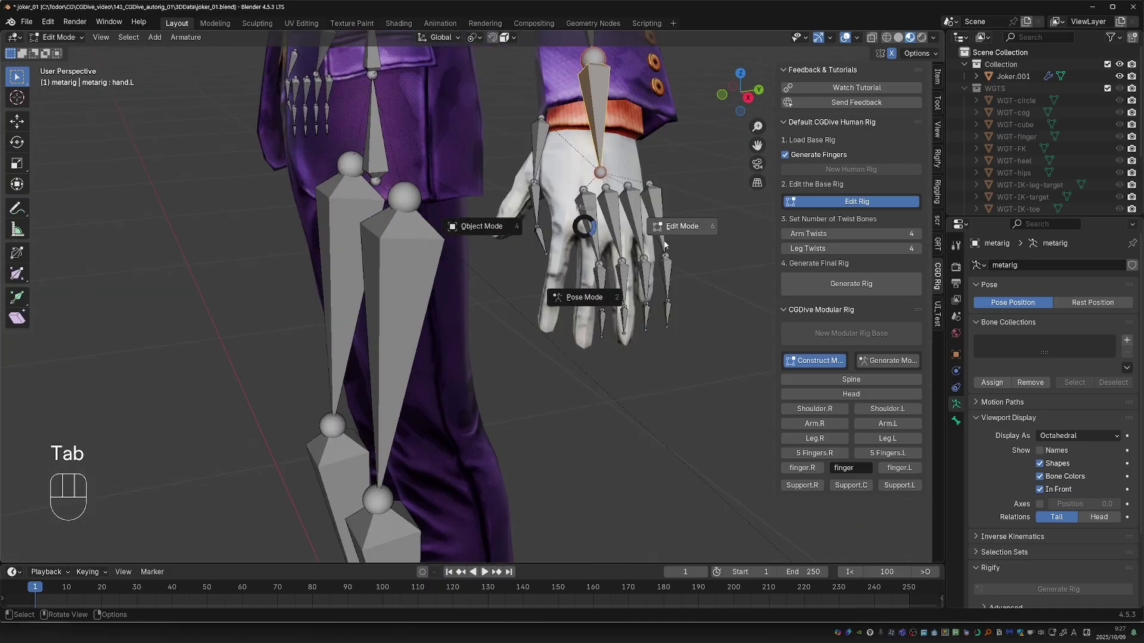
{"action": "key", "text": "Tab"}
{"action": "key", "text": "shift+s"}
{"action": "left_click", "coordinate": [564, 172]}
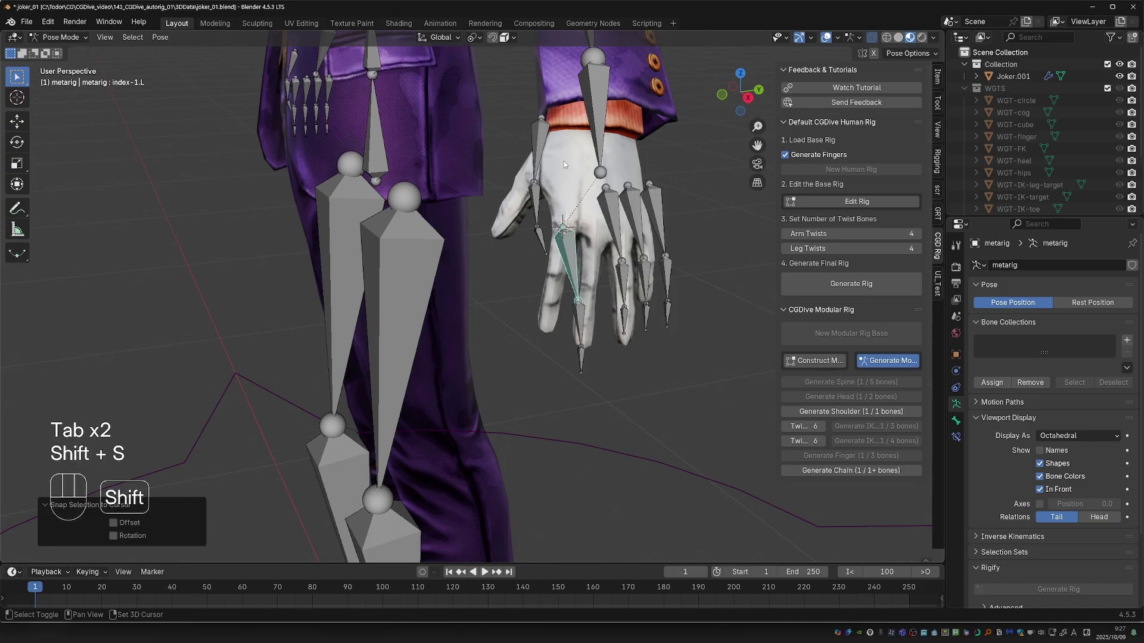
{"action": "key", "text": "ctrl+z"}
{"action": "left_click", "coordinate": [609, 223], "text": "shift"}
{"action": "left_click", "coordinate": [654, 227], "text": "shift"}
{"action": "key", "text": "shift+s"}
{"action": "key", "text": "ctrl+z"}
{"action": "key", "text": "ctrl+shift+z"}
Check the hand in wireframe, then redo the finger snap to the cursor with offset.
{"action": "key", "text": "shift+z"}
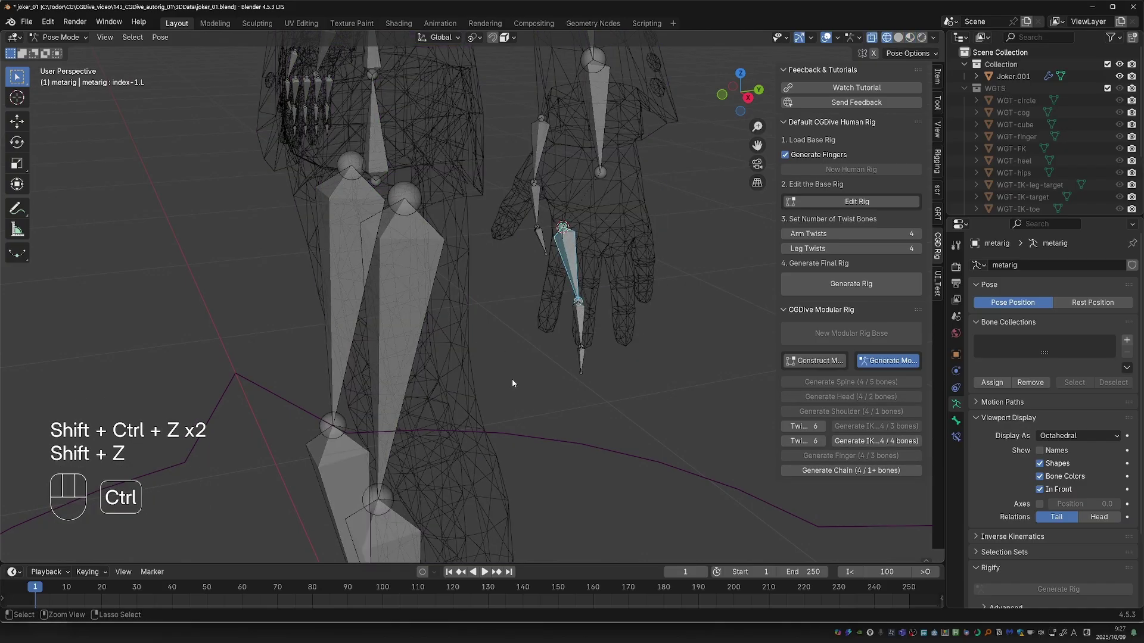
{"action": "key", "text": "z"}
{"action": "key", "text": "ctrl+z"}
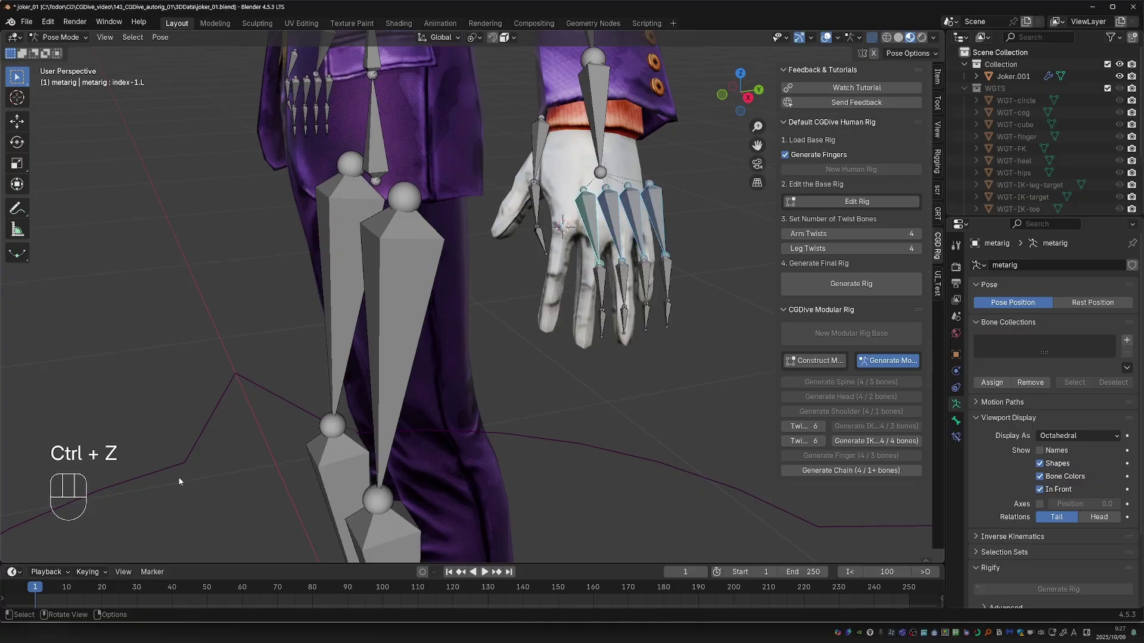
{"action": "key", "text": "shift+s"}
{"action": "key", "text": "shift+s"}
{"action": "key", "text": "ctrl+z"}
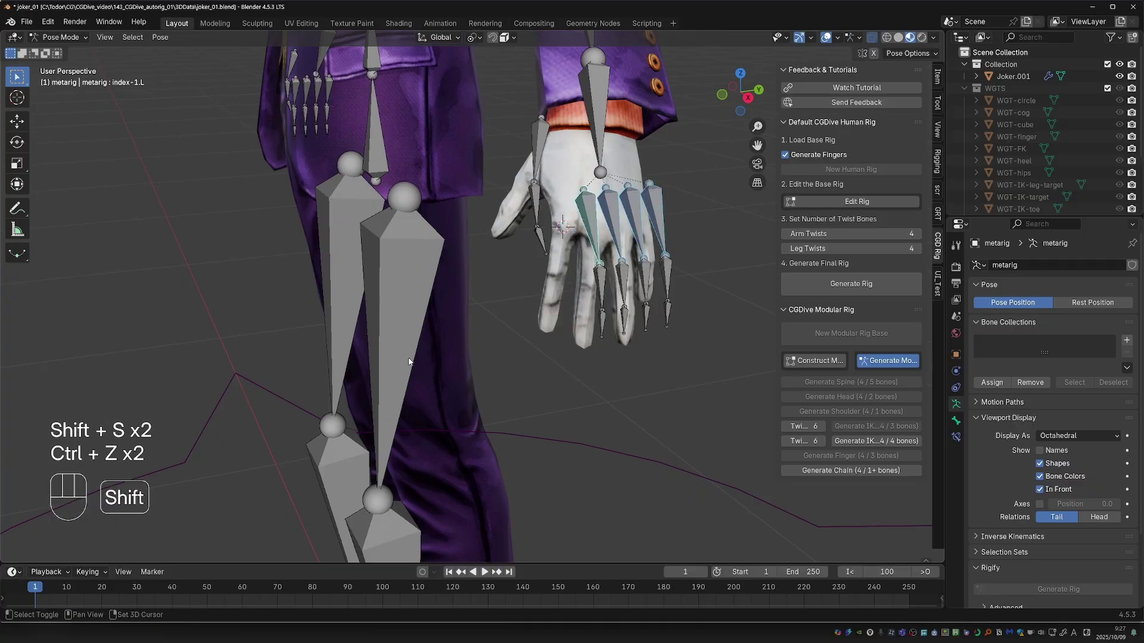
{"action": "key", "text": "shift+s"}
{"action": "left_click", "coordinate": [357, 334]}
Rotate the four finger bones and shrink them to fit the glove.
{"action": "middle_click_drag", "start_coordinate": [666, 261], "coordinate": [582, 317]}
{"action": "key", "text": "r"}
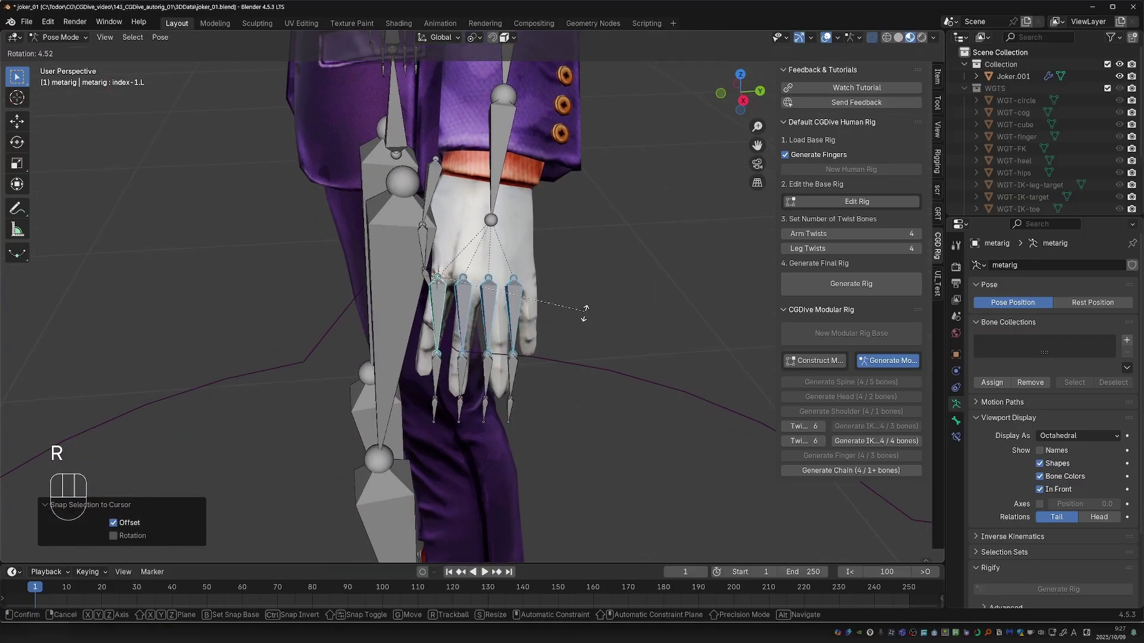
{"action": "left_click", "coordinate": [583, 316]}
{"action": "key", "text": "g"}
{"action": "key", "text": "s"}
{"action": "left_click", "coordinate": [532, 294]}
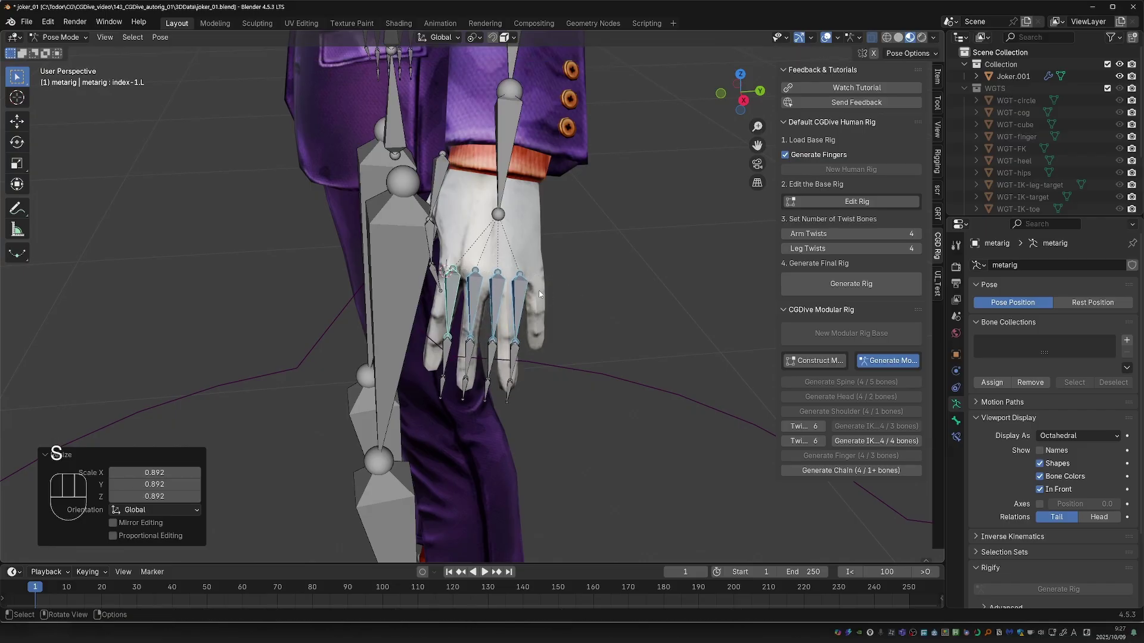
Rotate the ring finger bone, then rotate and resize the pinkie bone along its finger.
{"action": "key", "text": "shift+s"}
{"action": "key", "text": "r"}
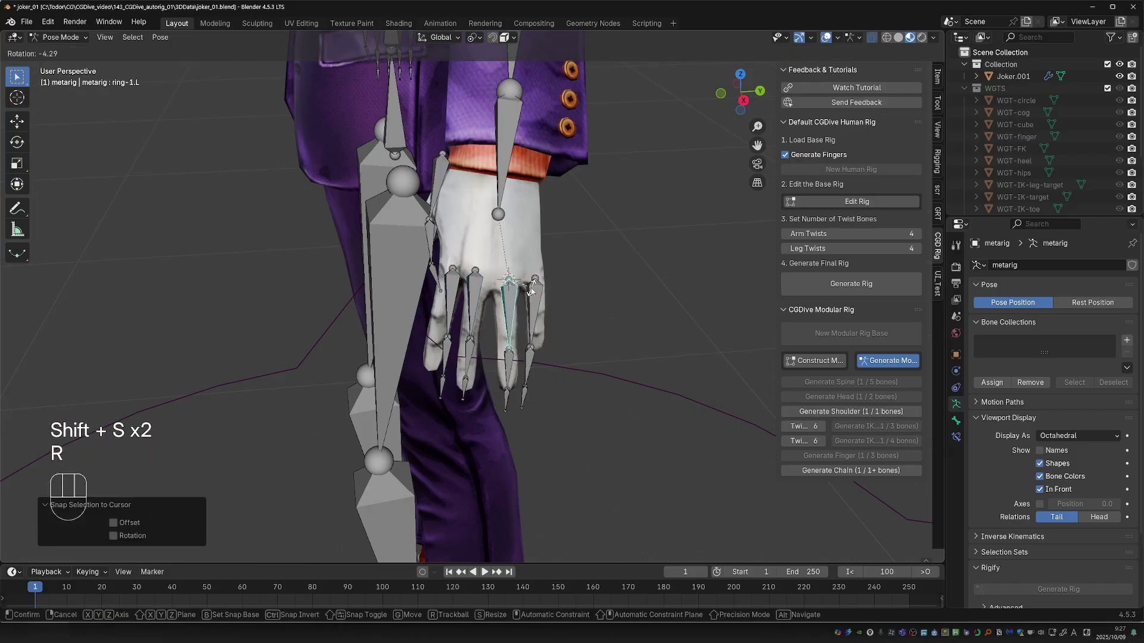
{"action": "left_click", "coordinate": [532, 291]}
{"action": "key", "text": "s"}
{"action": "left_click", "coordinate": [534, 293]}
{"action": "key", "text": "r"}
{"action": "key", "text": "s"}
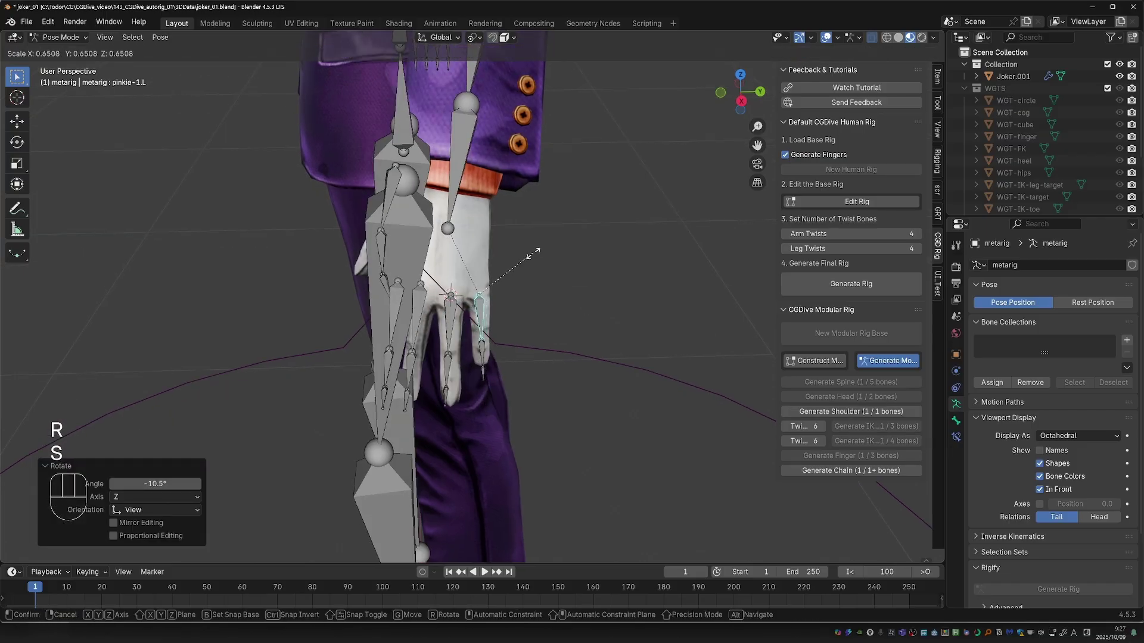
{"action": "left_click", "coordinate": [531, 255]}
{"action": "mouse_move", "coordinate": [532, 262]}
{"action": "middle_mouse_down"}
{"action": "mouse_move", "coordinate": [483, 285]}
{"action": "mouse_move", "coordinate": [601, 250]}
{"action": "mouse_move", "coordinate": [670, 255]}
{"action": "mouse_move", "coordinate": [688, 277]}
{"action": "mouse_move", "coordinate": [628, 310]}
{"action": "middle_mouse_up"}
Shrink the index finger bone and rotate the thumb bone into the glove.
{"action": "left_click", "coordinate": [483, 286]}
{"action": "left_click", "coordinate": [472, 250]}
{"action": "key", "text": "r"}
{"action": "key", "text": "s"}
{"action": "left_click", "coordinate": [499, 272]}
{"action": "left_click", "coordinate": [601, 250]}
{"action": "key", "text": "r"}
{"action": "left_click", "coordinate": [596, 262]}
Finish resizing and rotating the thumb bone.
{"action": "key", "text": "g"}
{"action": "key", "text": "s"}
{"action": "key", "text": "r"}
{"action": "key", "text": "s"}
In Edit Mode, shrink the selected hand bones, checking front and right side views.
{"action": "key", "text": "KP_1"}
{"action": "key", "text": "Tab"}
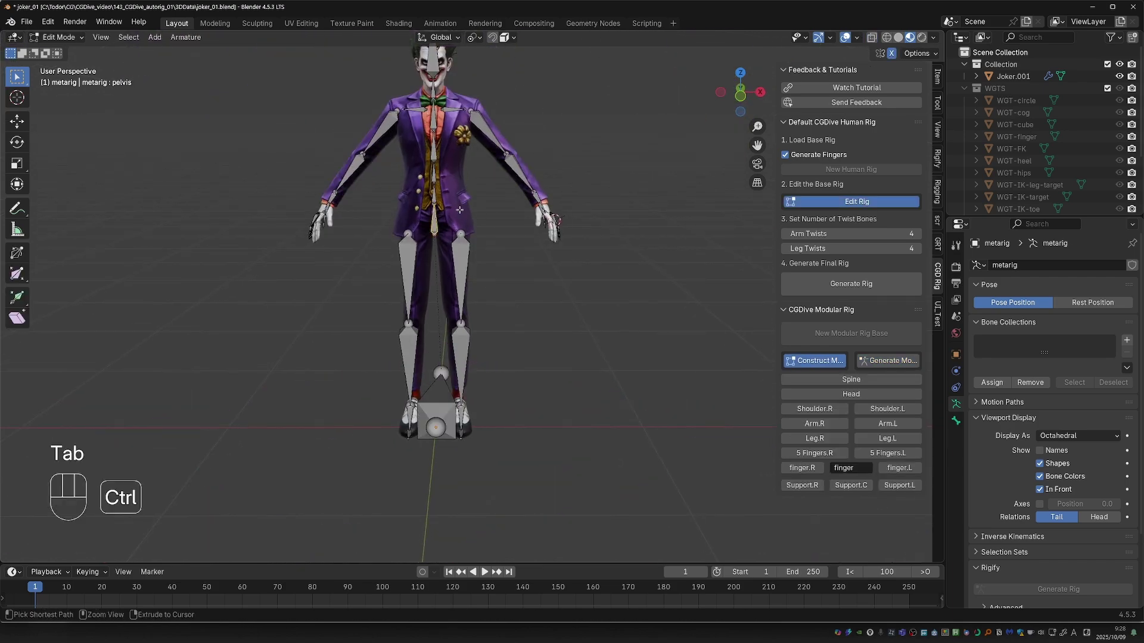
{"action": "key", "text": "KP_1"}
{"action": "key", "text": "s"}
{"action": "key", "text": "KP_3"}
{"action": "key", "text": "KP_Enter"}
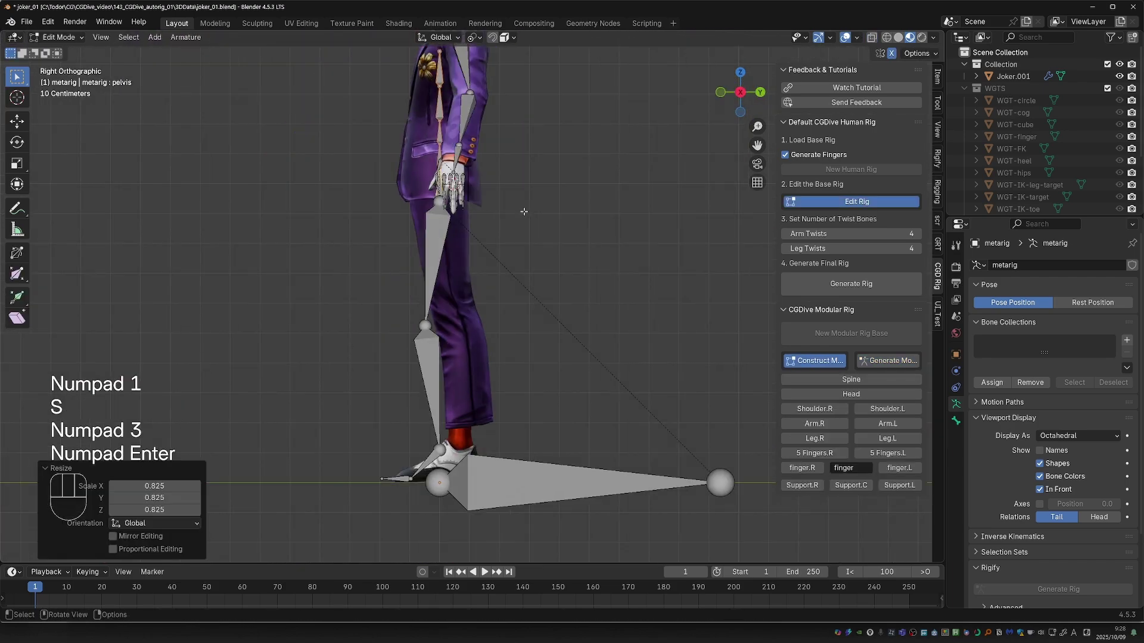
{"action": "key", "text": "shift+h"}
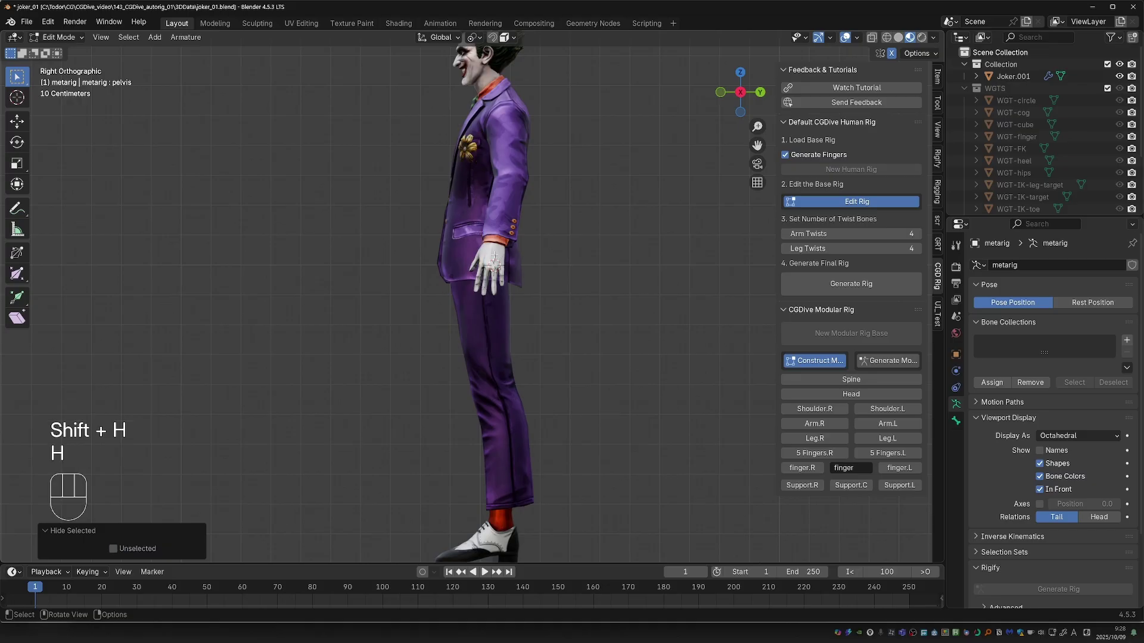
{"action": "key", "text": "ctrl+z"}
Rotate the hand bones and move them slightly into place.
{"action": "key", "text": "g"}
{"action": "key", "text": "s"}
{"action": "key", "text": "r"}
{"action": "left_click", "coordinate": [561, 281]}
{"action": "key", "text": "g"}
{"action": "left_click", "coordinate": [562, 298]}
From the front view, move the hand bones vertically and resize them.
{"action": "key", "text": "KP_1"}
{"action": "key", "text": "KP_2"}
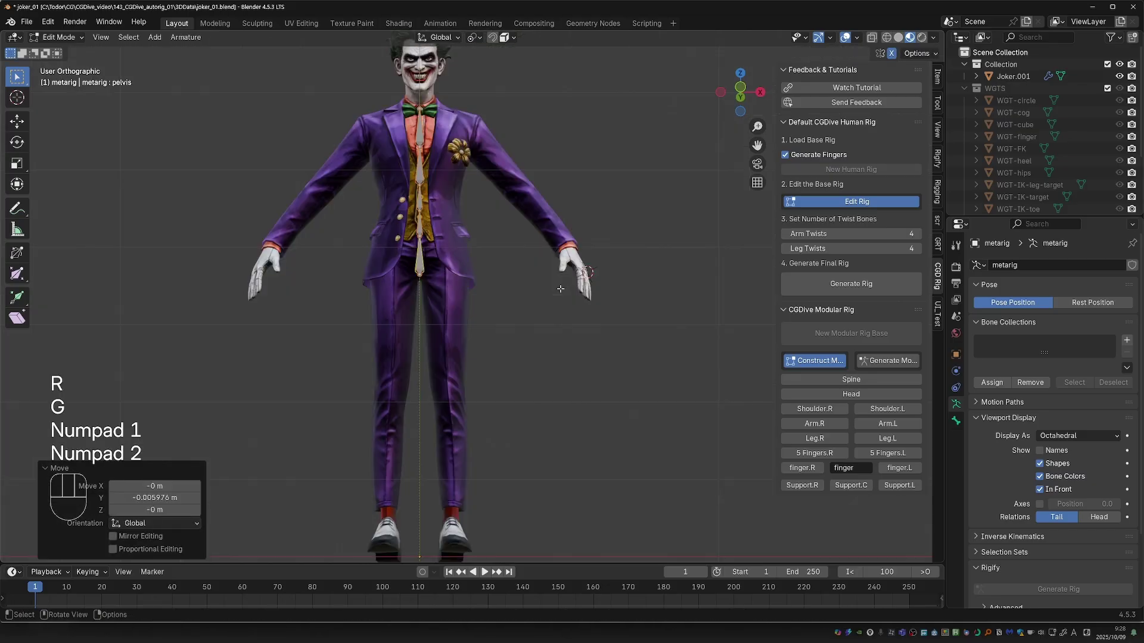
{"action": "key", "text": "g"}
{"action": "key", "text": "z"}
{"action": "key", "text": "s"}
{"action": "left_click", "coordinate": [548, 296]}
In right side view, move the spine bones to follow the Joker's back.
{"action": "key", "text": "KP_3"}
{"action": "key", "text": "g"}
{"action": "left_click", "coordinate": [471, 119]}
{"action": "key", "text": "g"}
{"action": "left_click", "coordinate": [480, 149]}
{"action": "key", "text": "g"}
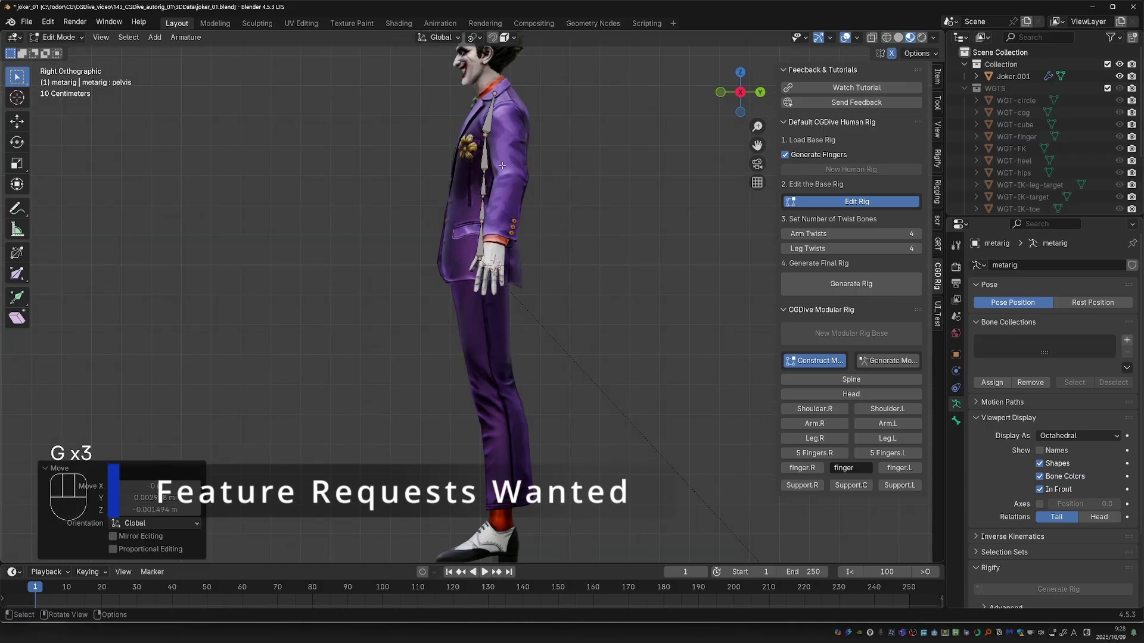
{"action": "key", "text": "g"}
{"action": "left_click", "coordinate": [501, 204]}
{"action": "key", "text": "g"}
Unhide all bones, raise the neck and head bones, and resize and rotate the head.
{"action": "key", "text": "g"}
{"action": "key", "text": "g"}
{"action": "left_click", "coordinate": [485, 276]}
{"action": "key", "text": "alt+h"}
{"action": "key", "text": "g"}
{"action": "left_click", "coordinate": [487, 155]}
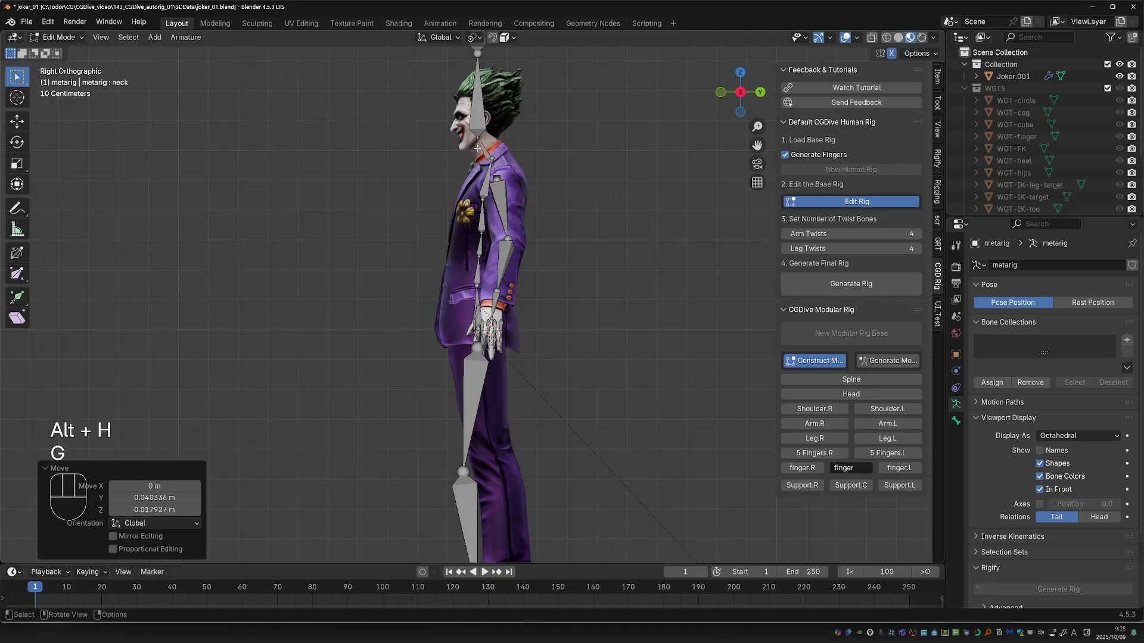
{"action": "key", "text": "g"}
{"action": "key", "text": "g"}
{"action": "left_click", "coordinate": [482, 119]}
{"action": "key", "text": "g"}
{"action": "right_click", "coordinate": [483, 116]}
{"action": "left_click", "coordinate": [483, 117]}
{"action": "key", "text": "s"}
{"action": "key", "text": "r"}
{"action": "key", "text": "g"}
{"action": "left_click", "coordinate": [508, 222]}
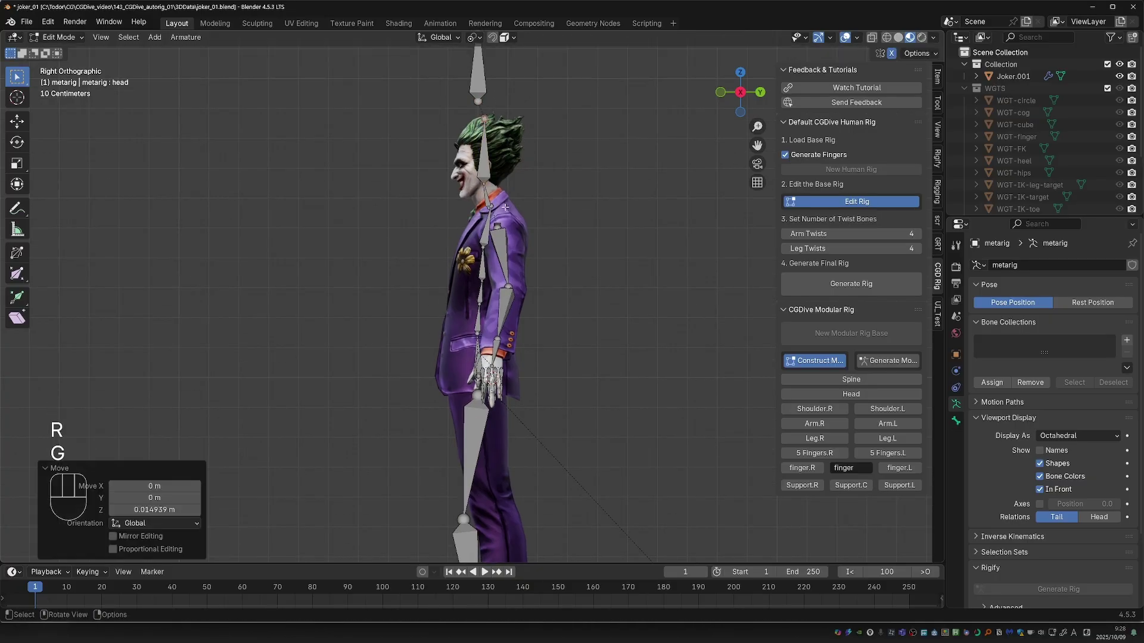
Apply the current metarig pose as the rest pose, then select the pinkie finger bone.
{"action": "middle_click_drag", "start_coordinate": [507, 283], "coordinate": [595, 441]}
{"action": "key", "text": "Tab"}
{"action": "key", "text": "ctrl+a"}
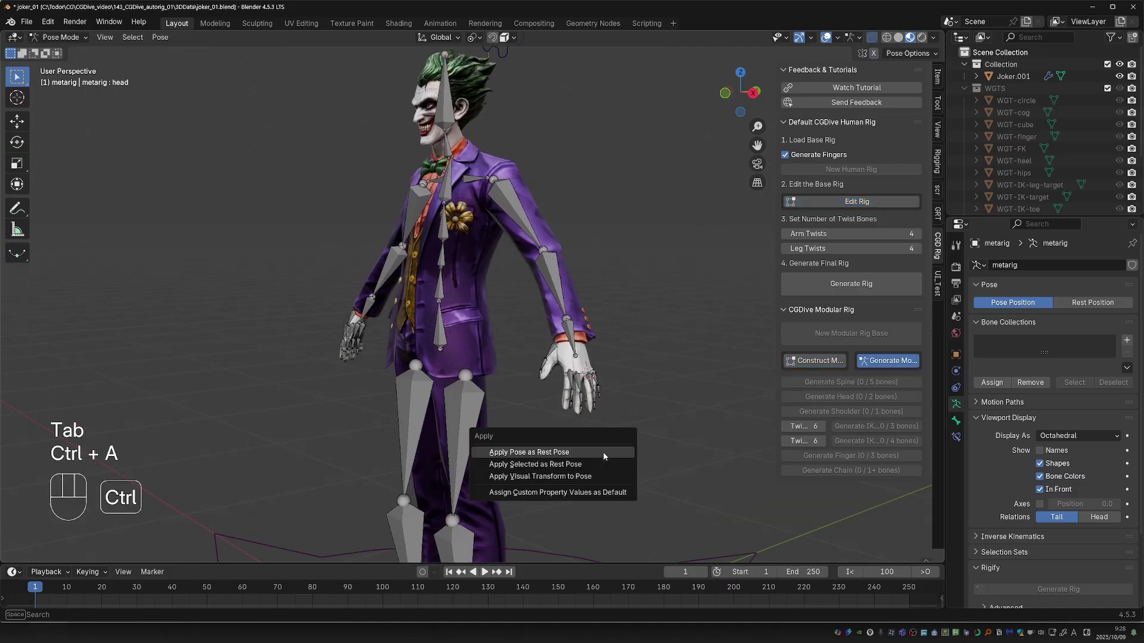
{"action": "left_click", "coordinate": [602, 452]}
{"action": "scroll", "coordinate": [571, 399], "scroll_direction": "up", "scroll_amount": 3}
{"action": "scroll", "coordinate": [575, 399], "scroll_direction": "up", "scroll_amount": 2}
{"action": "left_click", "coordinate": [577, 398], "text": "shift"}
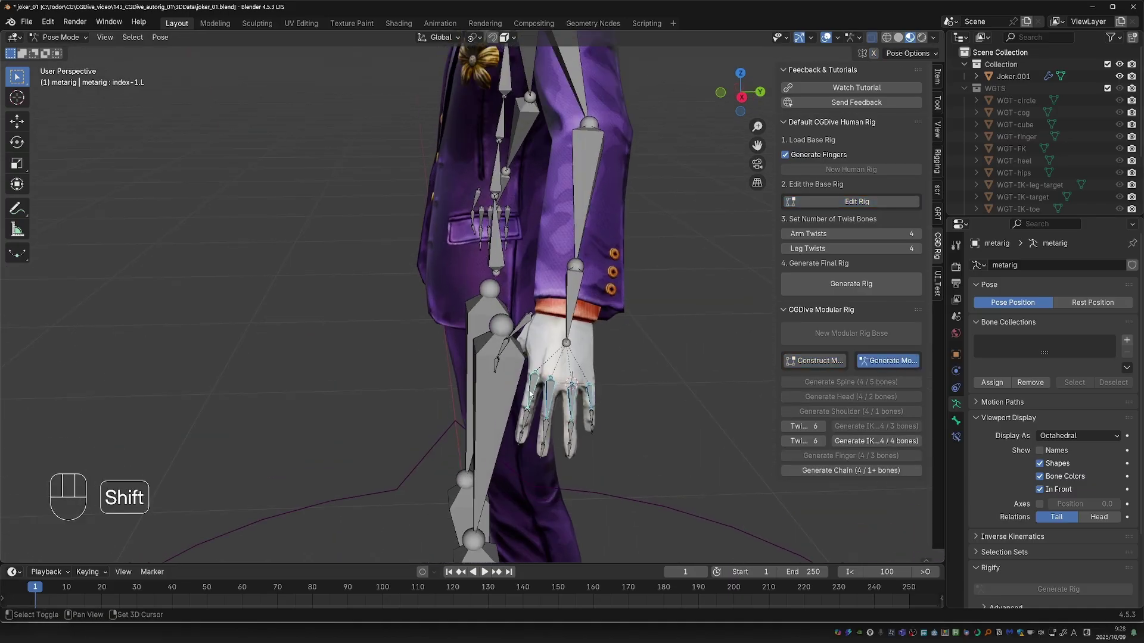
Rotate and move the selected finger bones, then apply the pose as rest pose again.
{"action": "middle_click_drag", "start_coordinate": [533, 398], "coordinate": [702, 370]}
{"action": "scroll", "coordinate": [702, 370], "scroll_direction": "down", "scroll_amount": 4}
{"action": "key", "text": "r"}
{"action": "key", "text": "g"}
{"action": "key", "text": "ctrl+a"}
{"action": "left_click", "coordinate": [680, 373]}
In Edit Mode, box-select all the hand bones to move them.
{"action": "middle_click_drag", "start_coordinate": [633, 396], "coordinate": [547, 381]}
{"action": "key", "text": "Tab"}
{"action": "left_click_drag", "start_coordinate": [521, 289], "coordinate": [617, 381]}
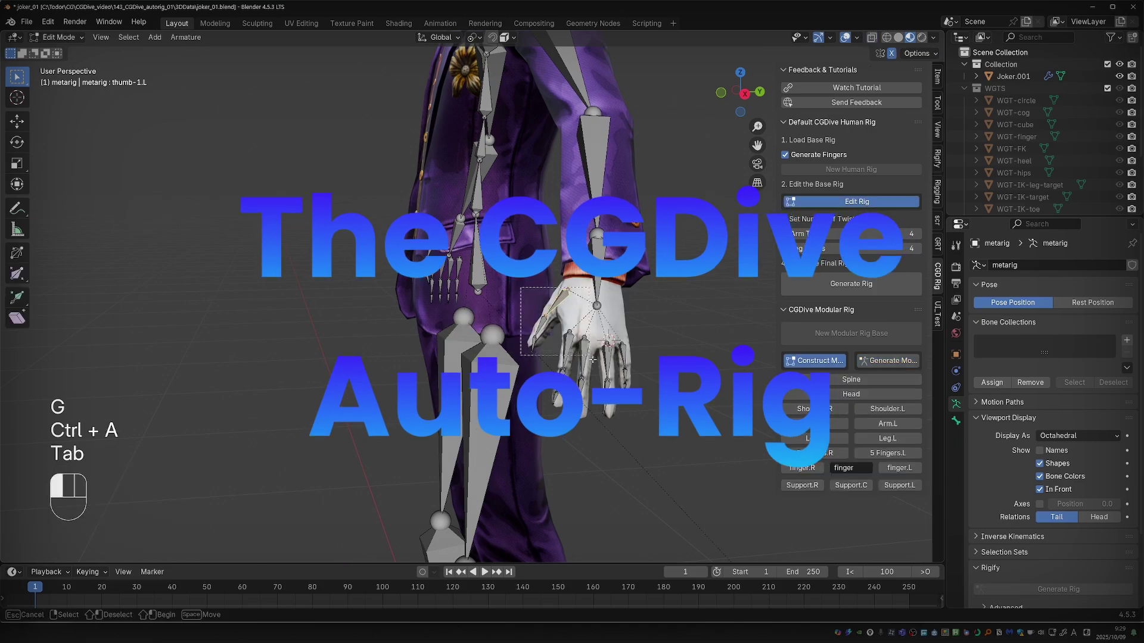
{"action": "key", "text": "g"}
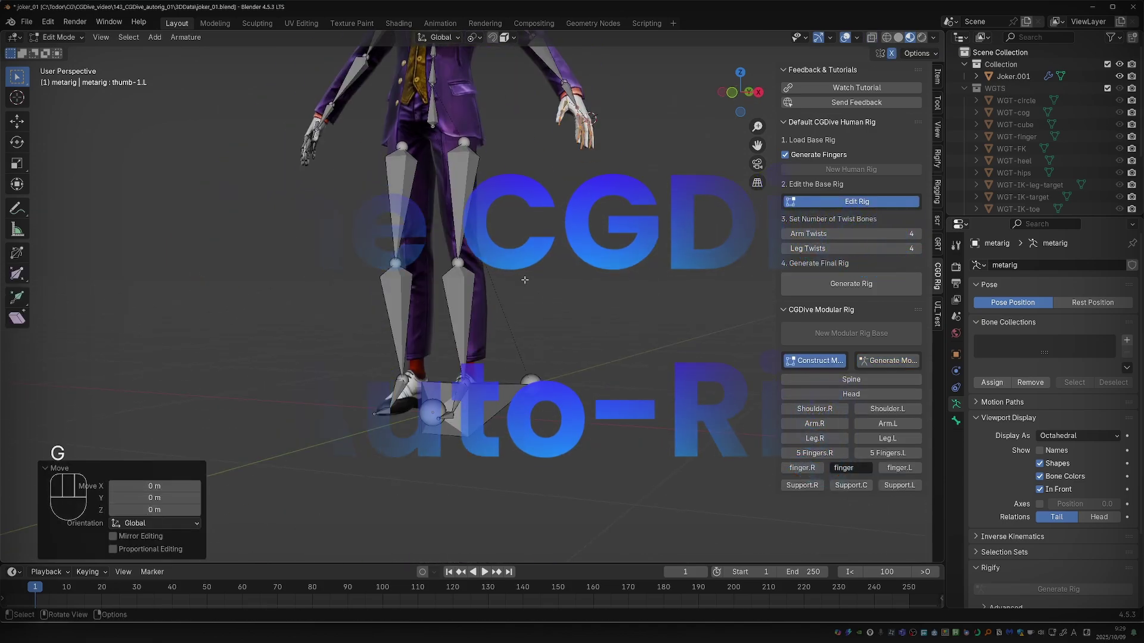